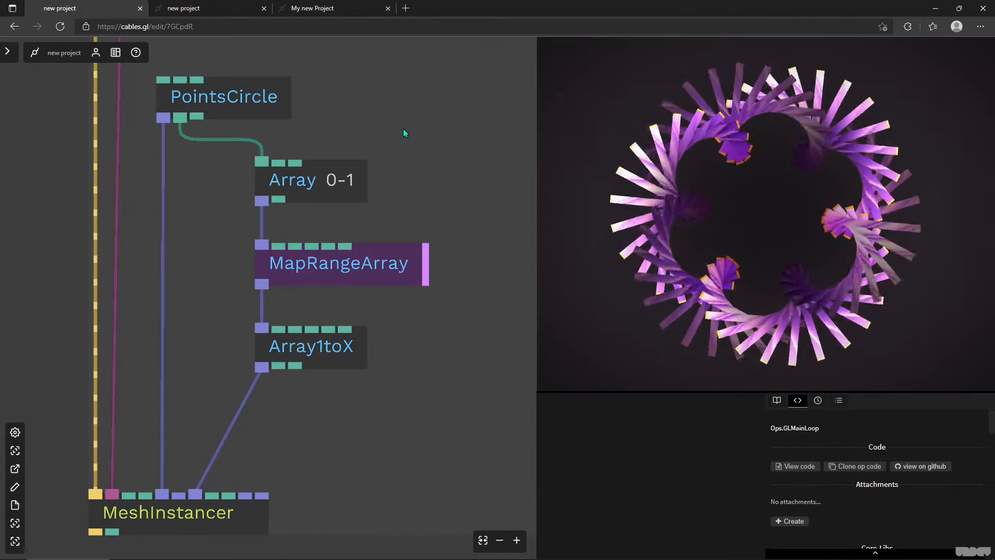
{"action": "scroll", "coordinate": [405, 131], "scroll_direction": "down", "scroll_amount": 2}
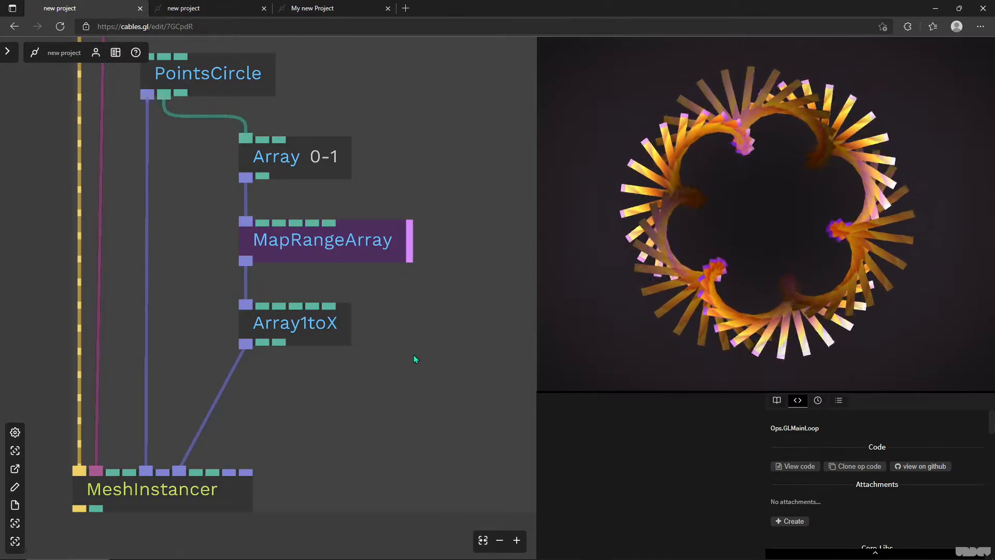
{"action": "left_click_drag", "start_coordinate": [395, 195], "coordinate": [428, 265]}
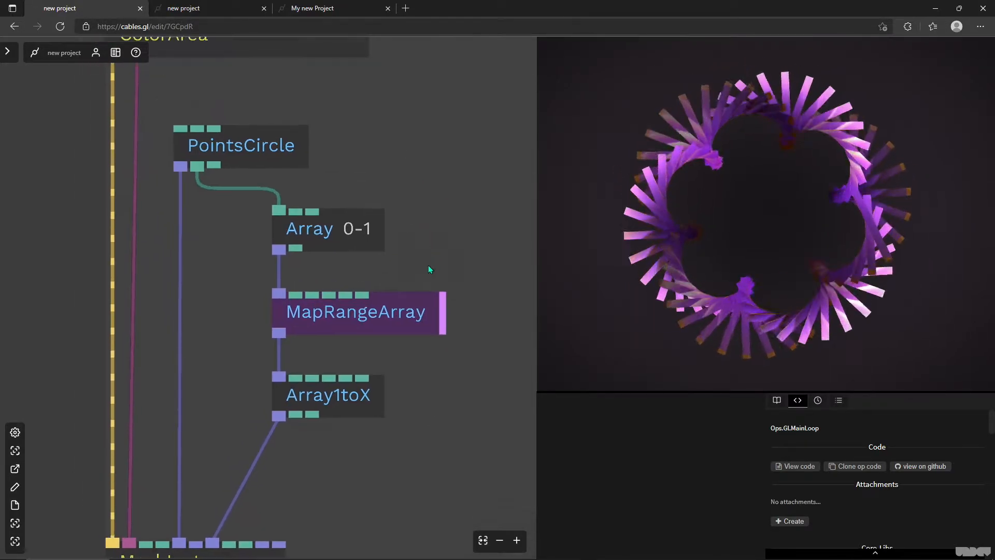
{"action": "scroll", "coordinate": [434, 238], "scroll_direction": "down", "scroll_amount": 1}
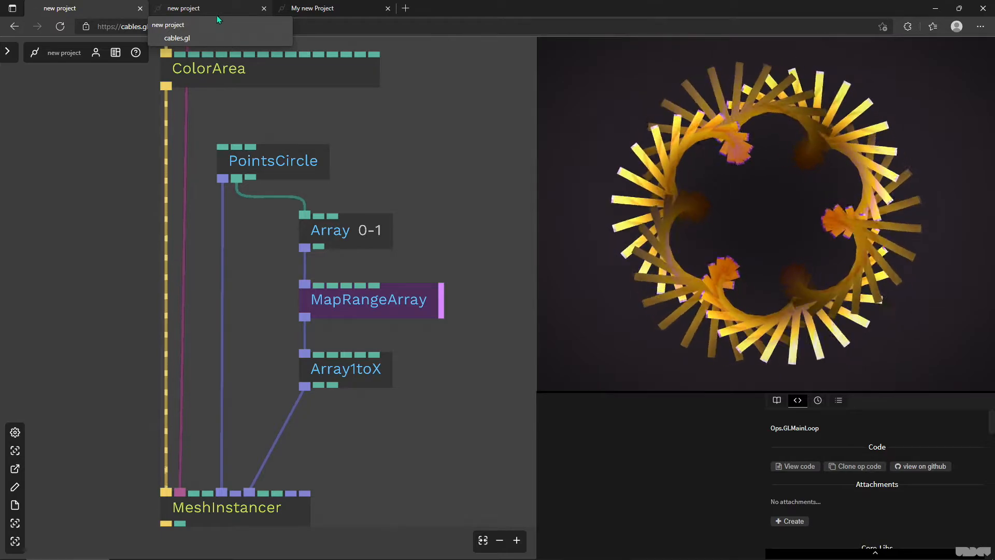
- Switch to the second project and move the MapRangeArray op closer to the link between ArrayFromNumbers and ArrayGetNumber
{"action": "left_click", "coordinate": [213, 16]}
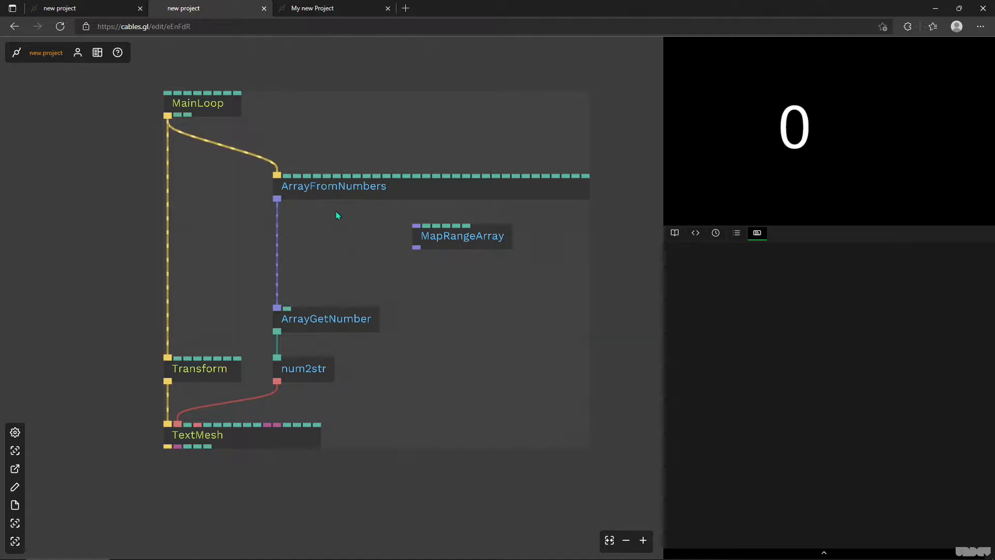
{"action": "left_click", "coordinate": [333, 186]}
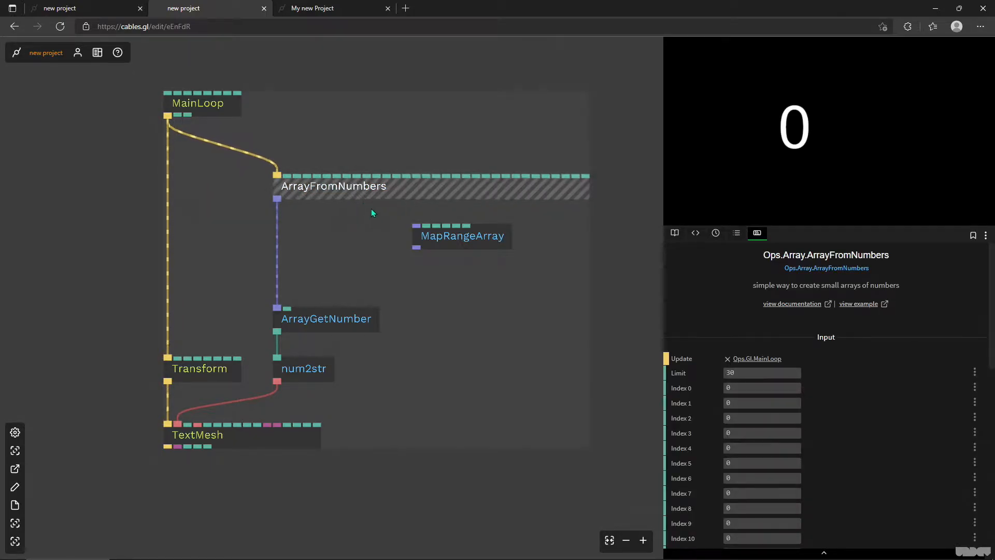
{"action": "scroll", "coordinate": [369, 219], "scroll_direction": "up", "scroll_amount": 2}
{"action": "left_click_drag", "start_coordinate": [341, 250], "coordinate": [302, 266]}
{"action": "scroll", "coordinate": [319, 210], "scroll_direction": "down", "scroll_amount": 2}
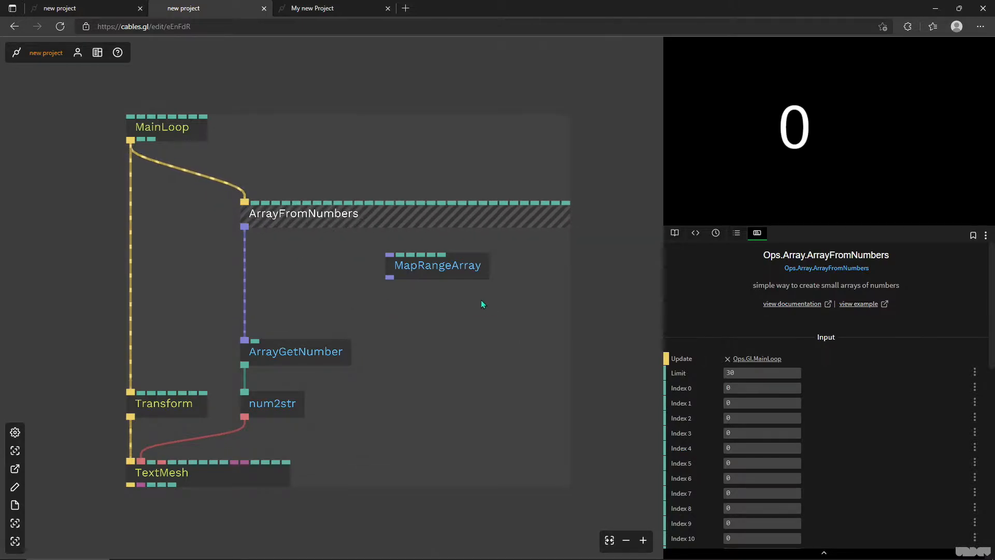
{"action": "left_click_drag", "start_coordinate": [420, 268], "coordinate": [341, 281]}
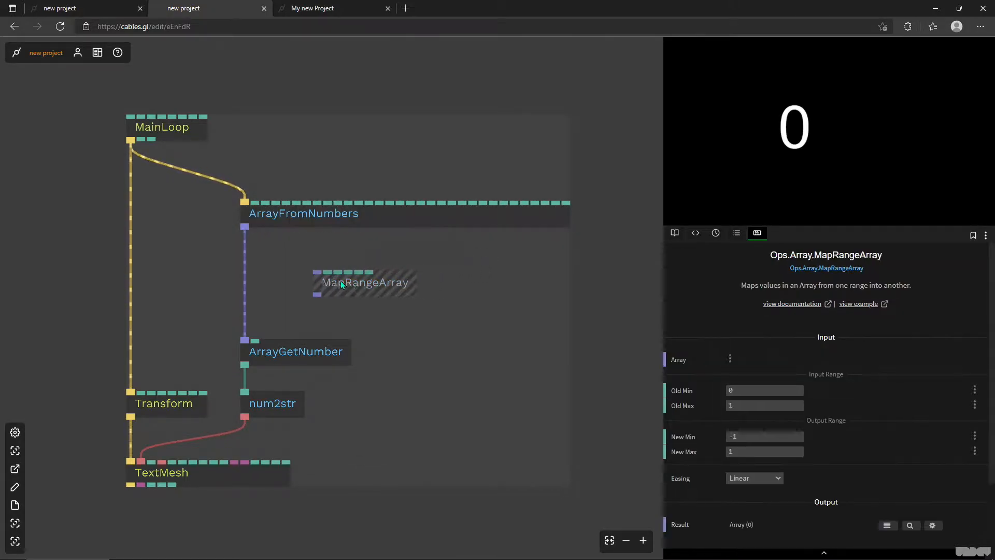
- Set Index 0 of the ArrayFromNumbers op to 0.41
{"action": "left_click", "coordinate": [299, 218]}
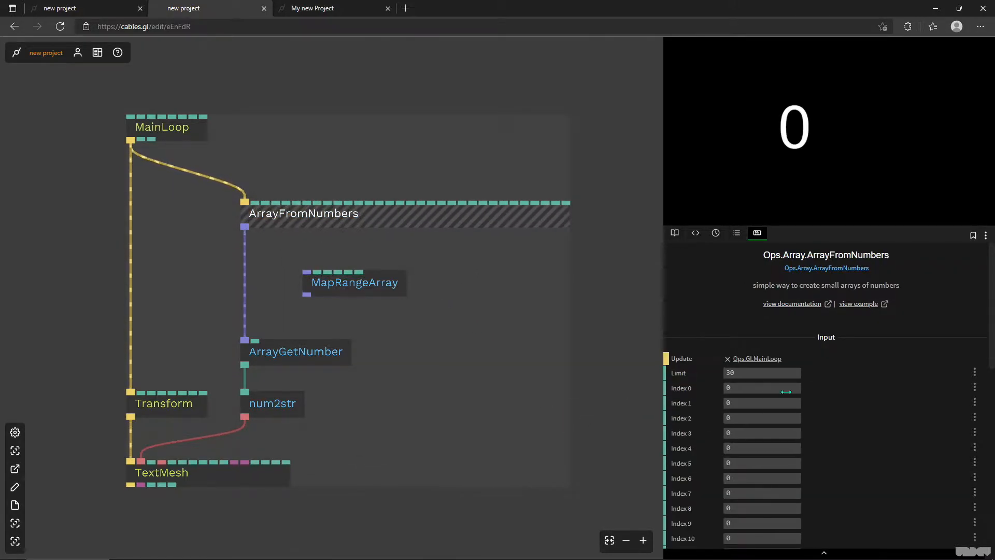
{"action": "left_click_drag", "start_coordinate": [457, 379], "coordinate": [507, 371]}
{"action": "left_click", "coordinate": [736, 388]}
{"action": "type", "text": "0.06"}
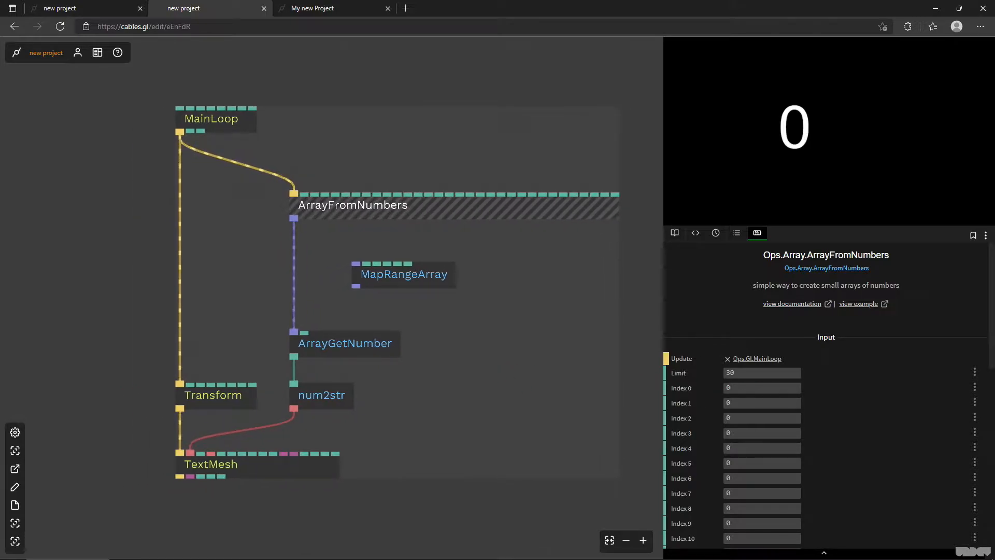
{"action": "left_click_drag", "start_coordinate": [762, 387], "coordinate": [775, 388]}
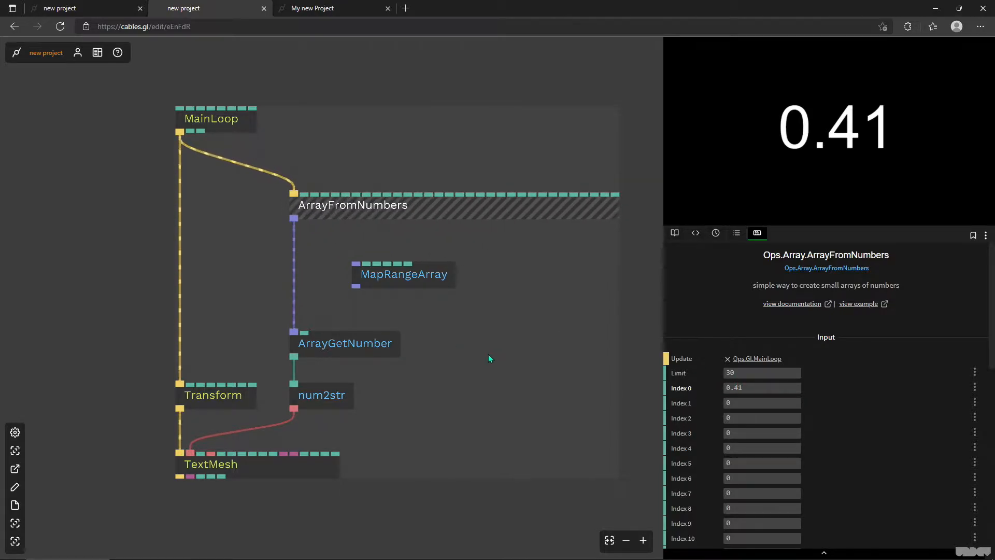
- Check the index read by ArrayGetNumber and set Index 0 of ArrayFromNumbers to 0.57
{"action": "left_click", "coordinate": [372, 346]}
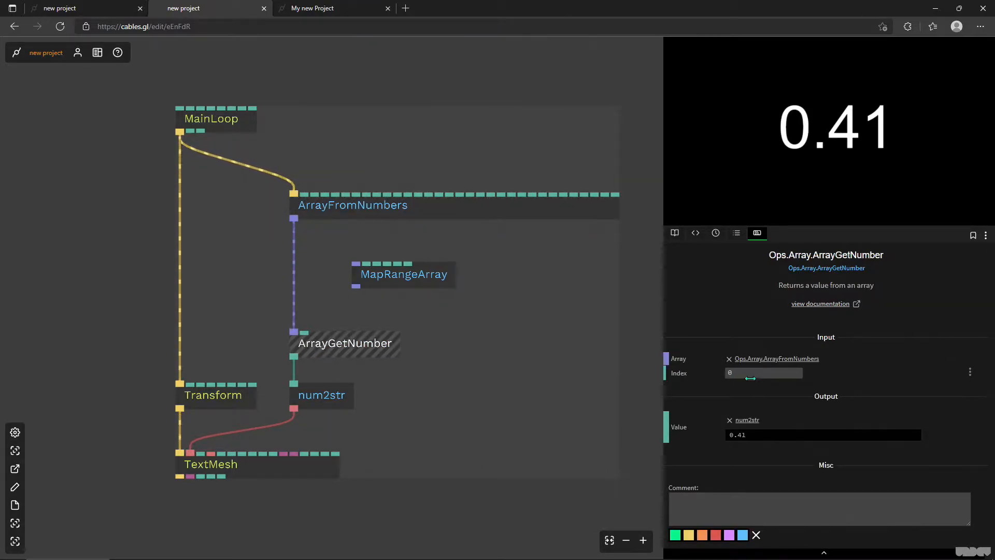
{"action": "left_click", "coordinate": [394, 209]}
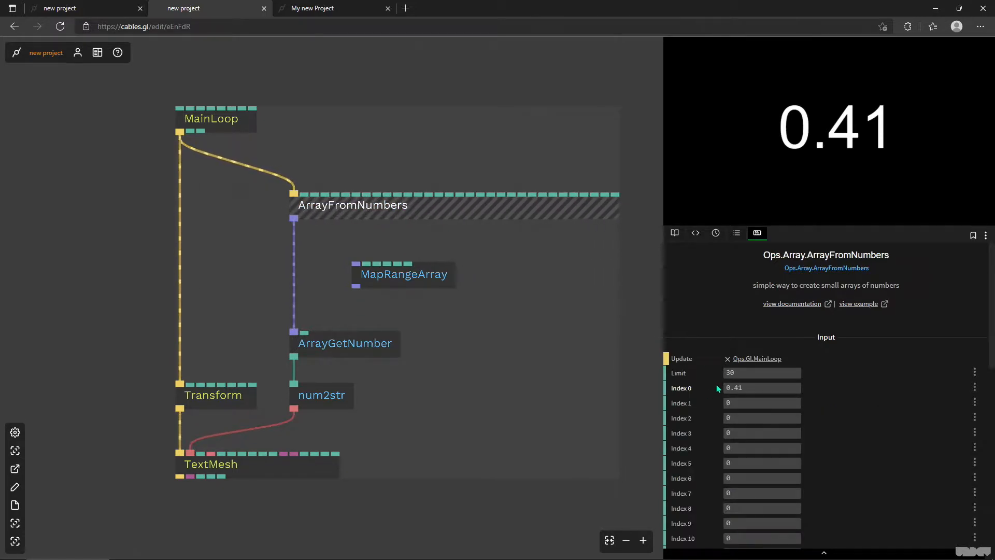
{"action": "left_click_drag", "start_coordinate": [733, 388], "coordinate": [741, 387]}
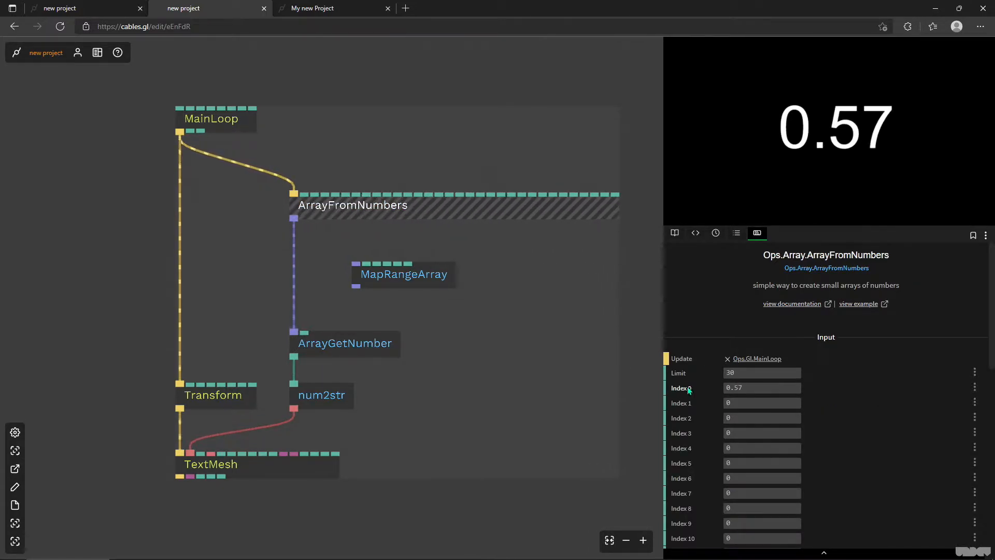
- Examine the input and output ranges of MapRangeArray, and raise Index 0 of ArrayFromNumbers to 0.88
{"action": "left_click", "coordinate": [410, 279]}
{"action": "left_click_drag", "start_coordinate": [402, 291], "coordinate": [444, 313]}
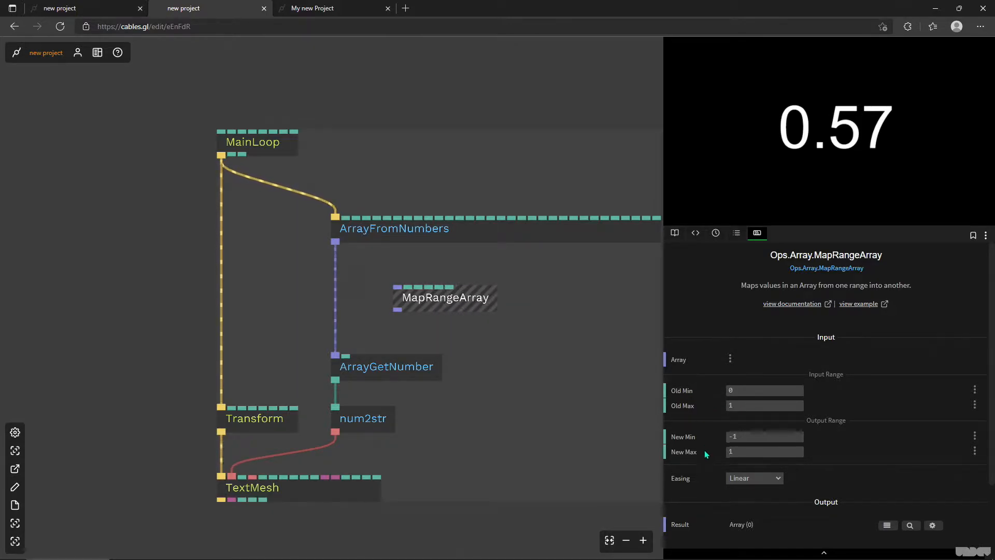
{"action": "triple_click", "coordinate": [692, 404]}
{"action": "left_click", "coordinate": [469, 235]}
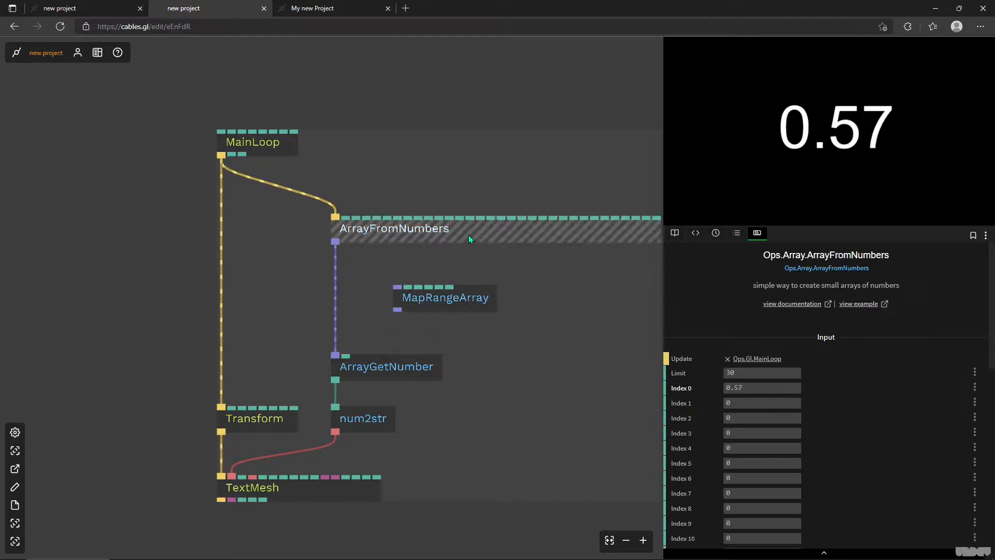
{"action": "left_click_drag", "start_coordinate": [764, 387], "coordinate": [790, 387]}
- Insert the MapRangeArray op into the link between ArrayFromNumbers and ArrayGetNumber
{"action": "left_click", "coordinate": [450, 303]}
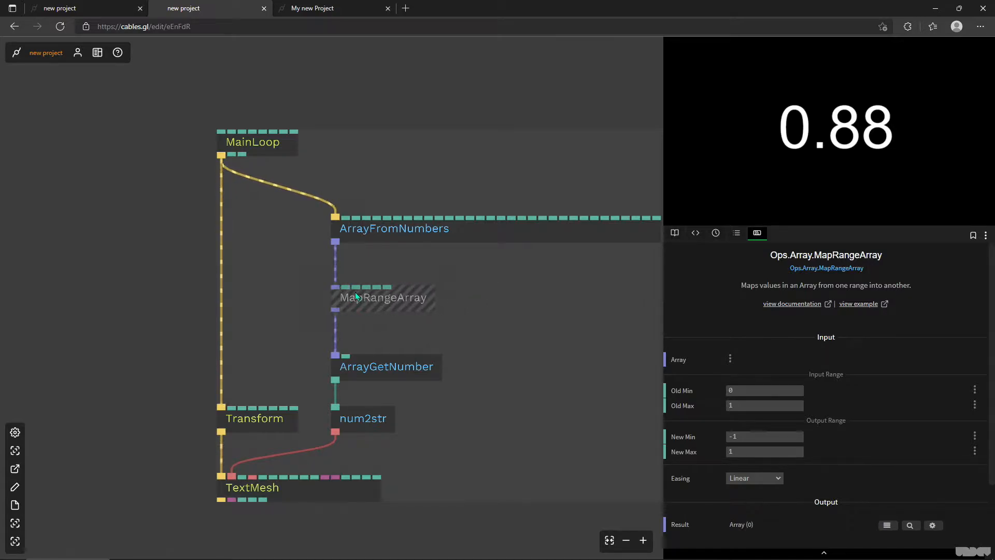
{"action": "left_click_drag", "start_coordinate": [356, 291], "coordinate": [341, 292]}
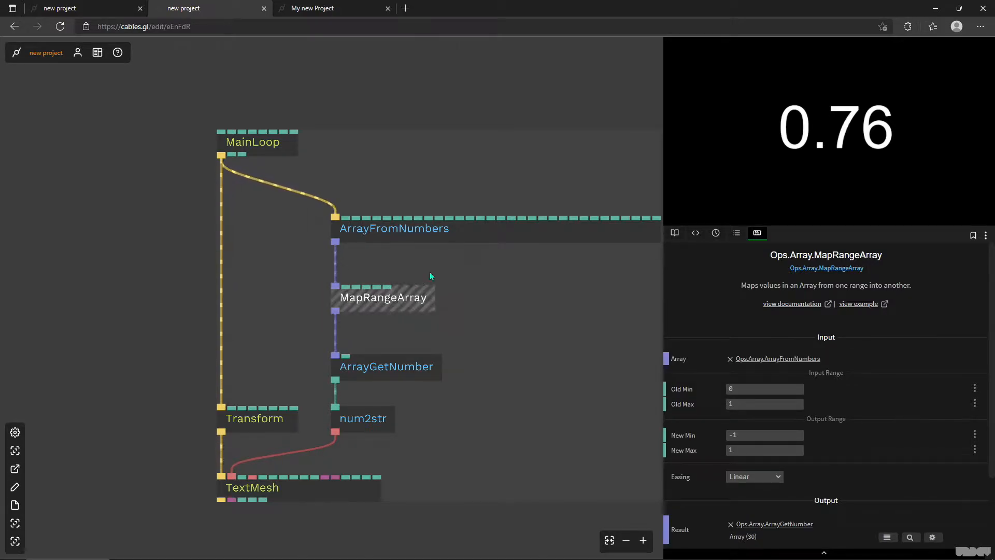
- Lower Index 0 of ArrayFromNumbers to 0 and review the old and new range values of MapRangeArray
{"action": "left_click", "coordinate": [446, 237]}
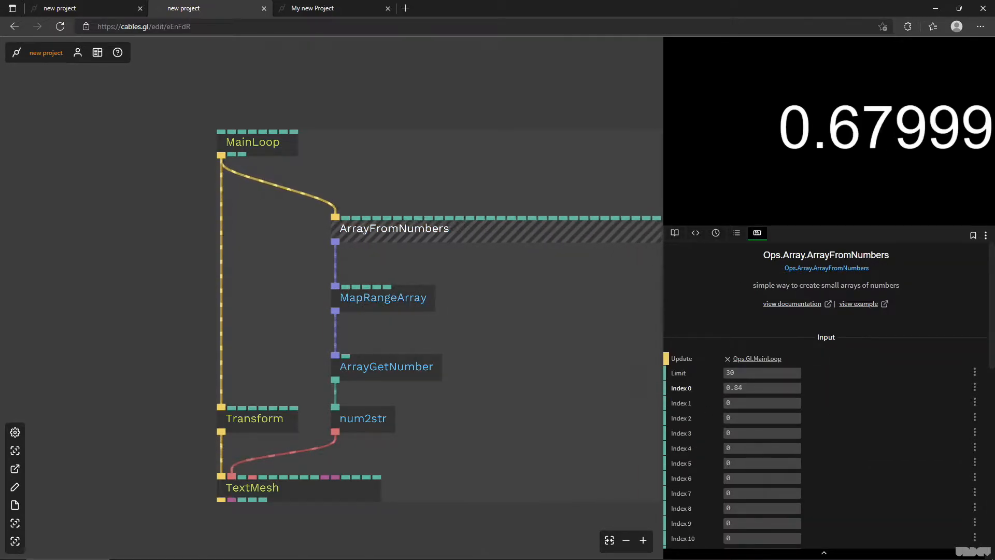
{"action": "left_click_drag", "start_coordinate": [762, 388], "coordinate": [730, 388]}
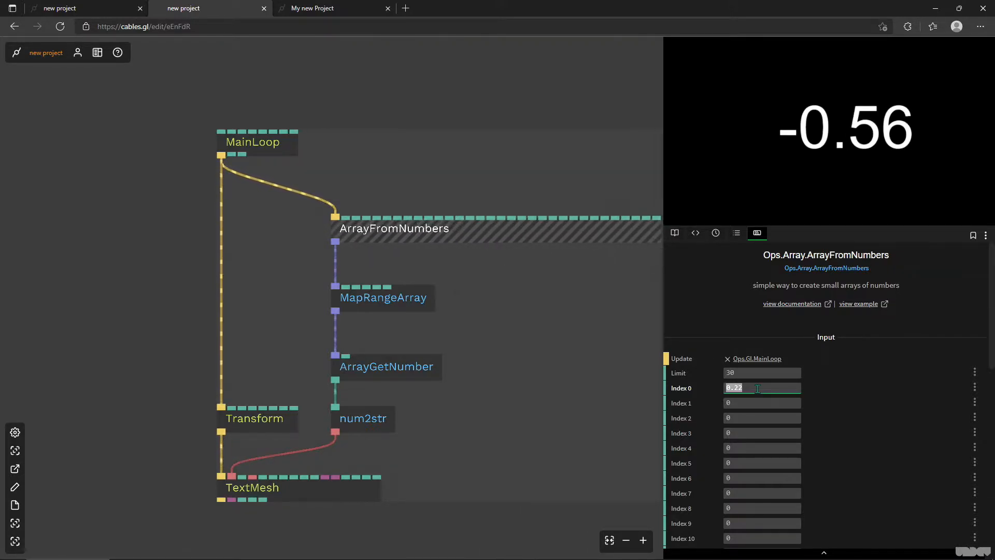
{"action": "type", "text": "0"}
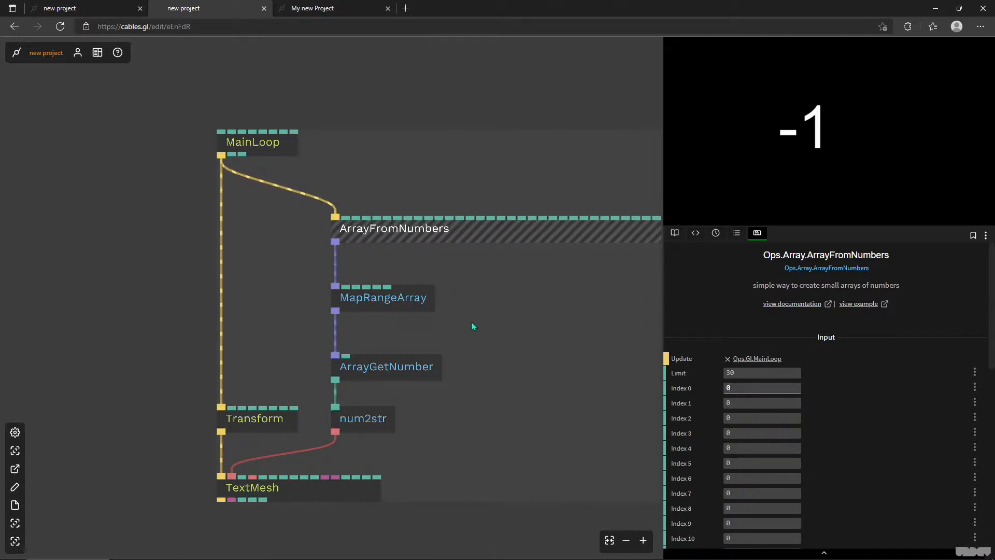
{"action": "left_click", "coordinate": [403, 298]}
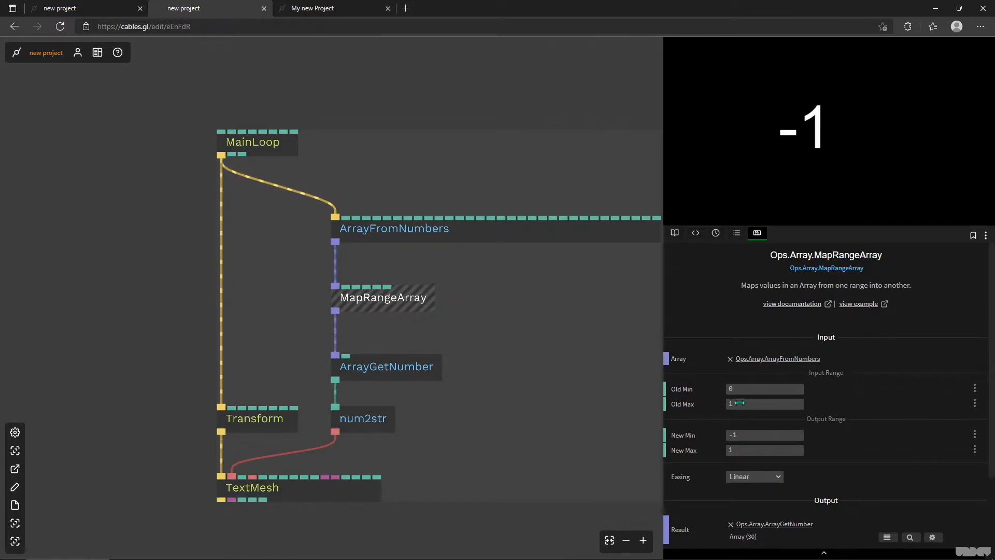
{"action": "left_click_drag", "start_coordinate": [477, 312], "coordinate": [467, 335]}
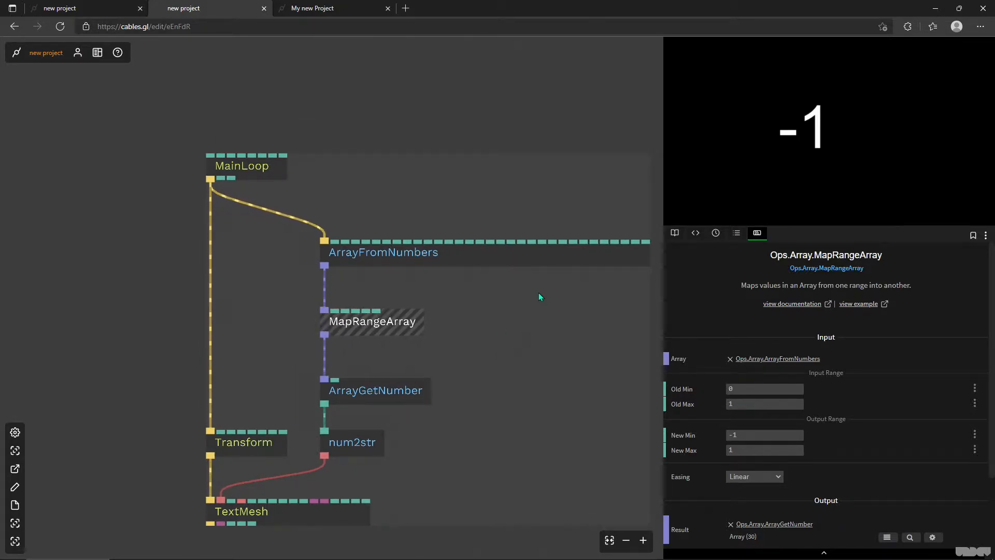
- Switch to My new Project and examine the settings of its Array, Array1toX, MapRangeArray and MeshInstancer ops
{"action": "left_click", "coordinate": [339, 13]}
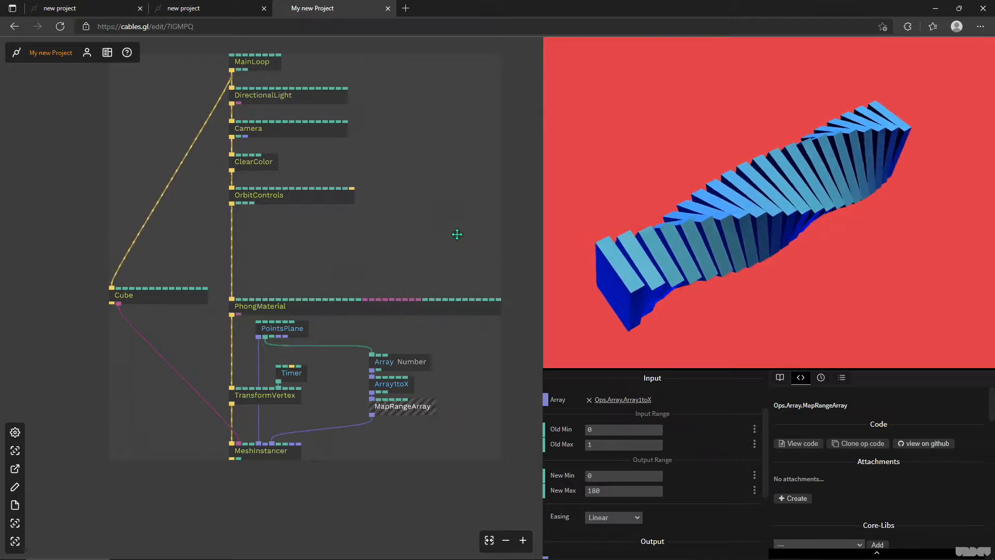
{"action": "left_click_drag", "start_coordinate": [455, 234], "coordinate": [434, 178]}
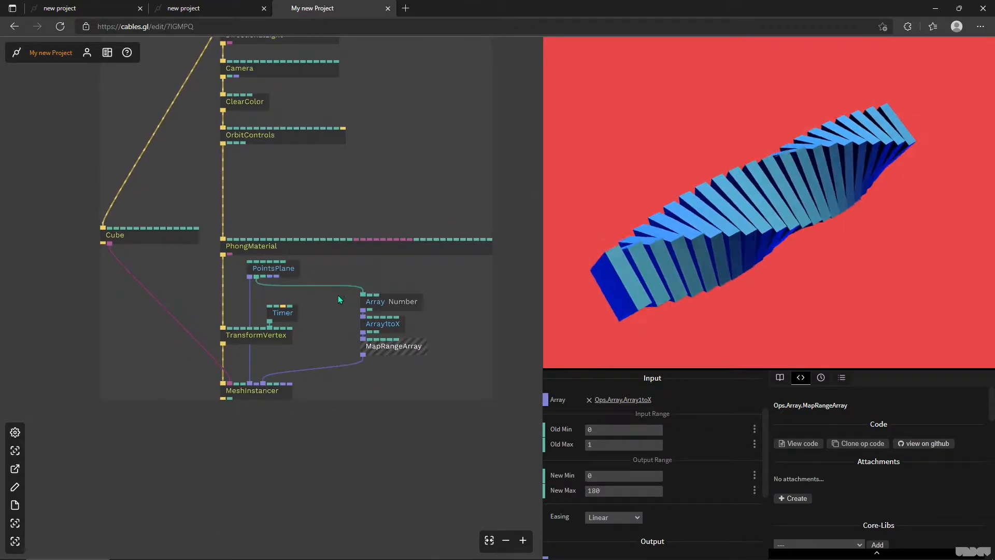
{"action": "left_click", "coordinate": [389, 301]}
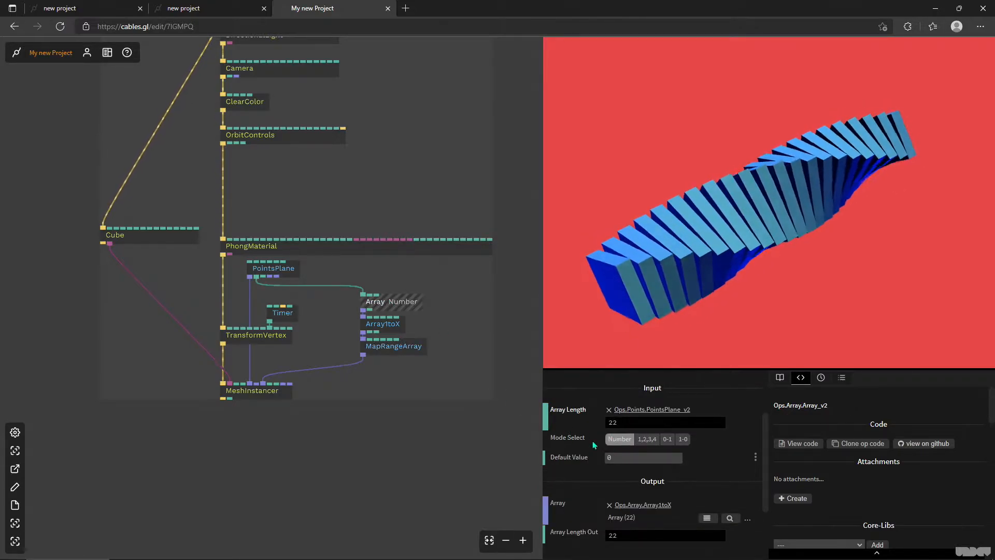
{"action": "left_click", "coordinate": [378, 330]}
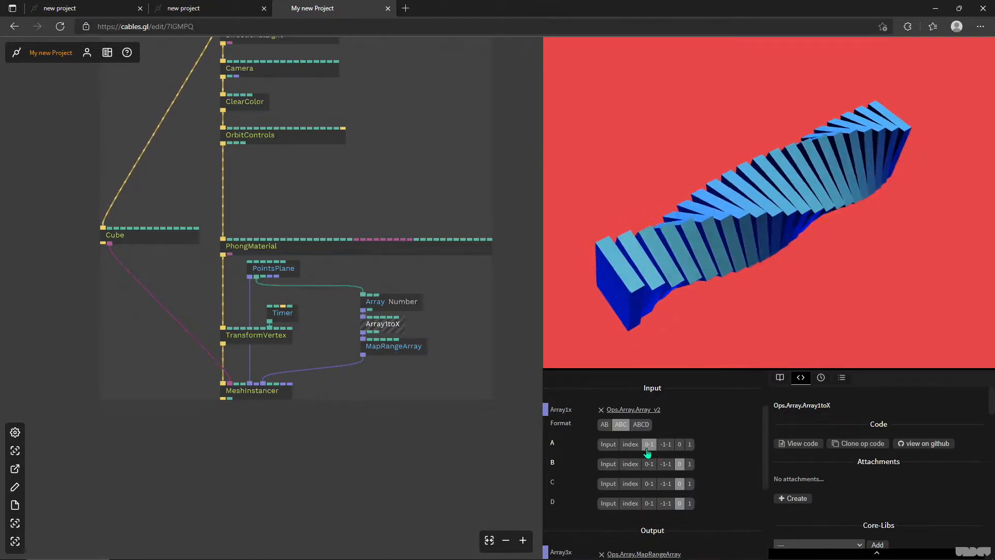
{"action": "left_click", "coordinate": [410, 354]}
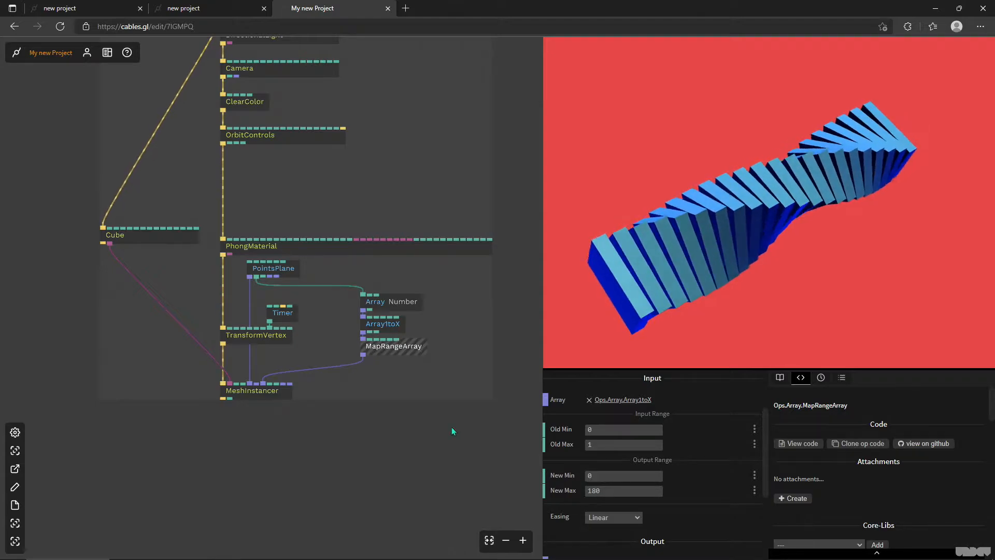
{"action": "left_click", "coordinate": [281, 396]}
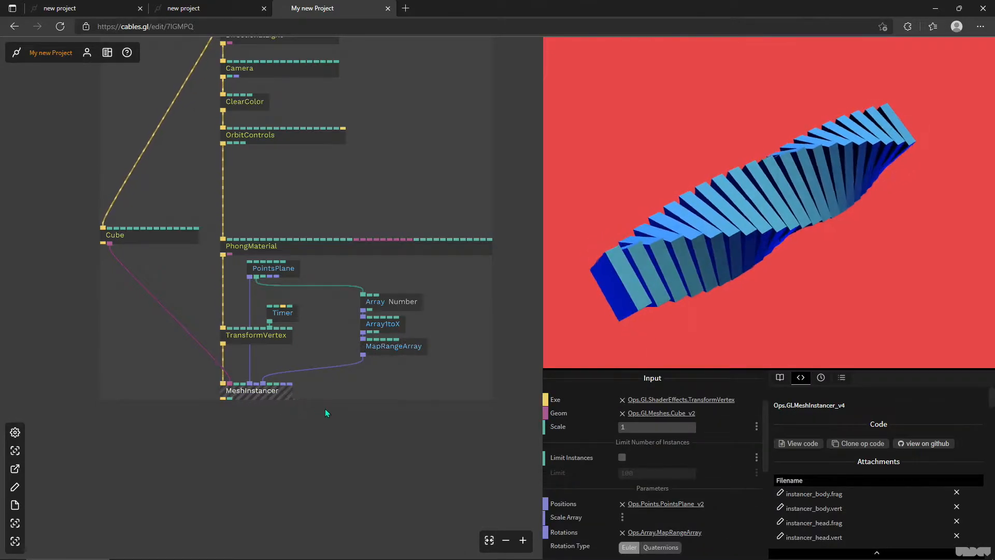
- Set New Max of MapRangeArray to 1 and detach the op from between Array1toX and MeshInstancer
{"action": "left_click", "coordinate": [413, 345]}
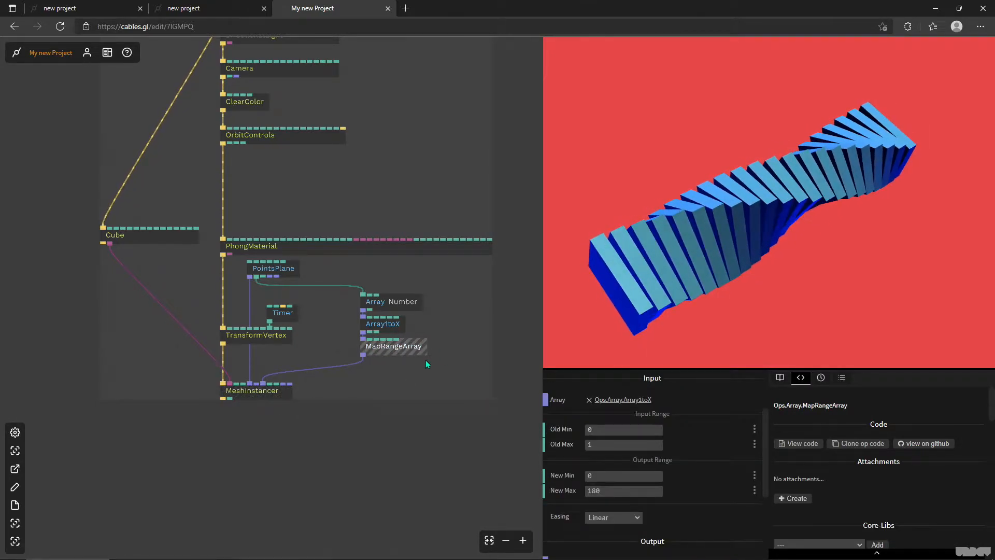
{"action": "left_click", "coordinate": [642, 494]}
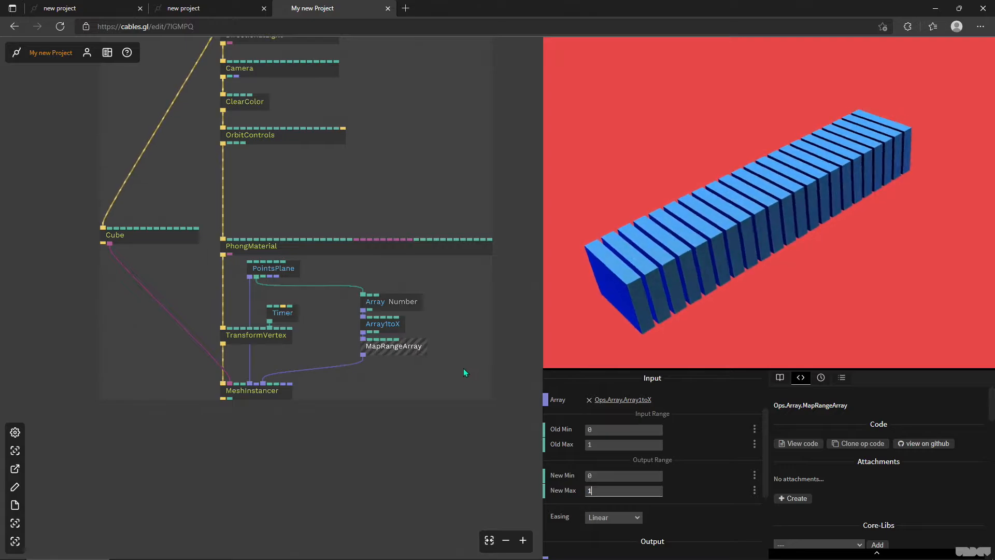
{"action": "left_click_drag", "start_coordinate": [386, 352], "coordinate": [373, 377]}
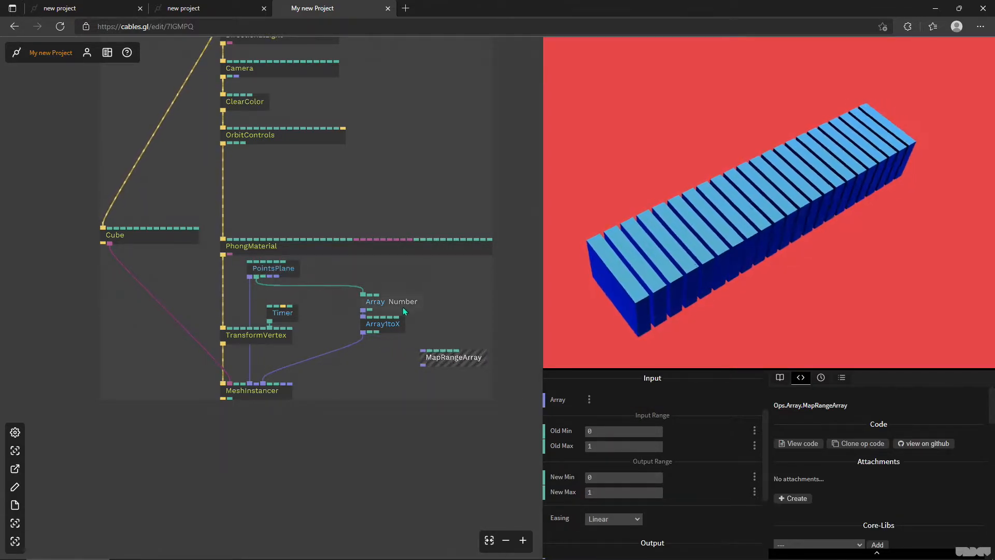
- Review the Array and Array1toX settings, and reinsert MapRangeArray between Array1toX and the MeshInstancer rotations input
{"action": "left_click", "coordinate": [382, 301]}
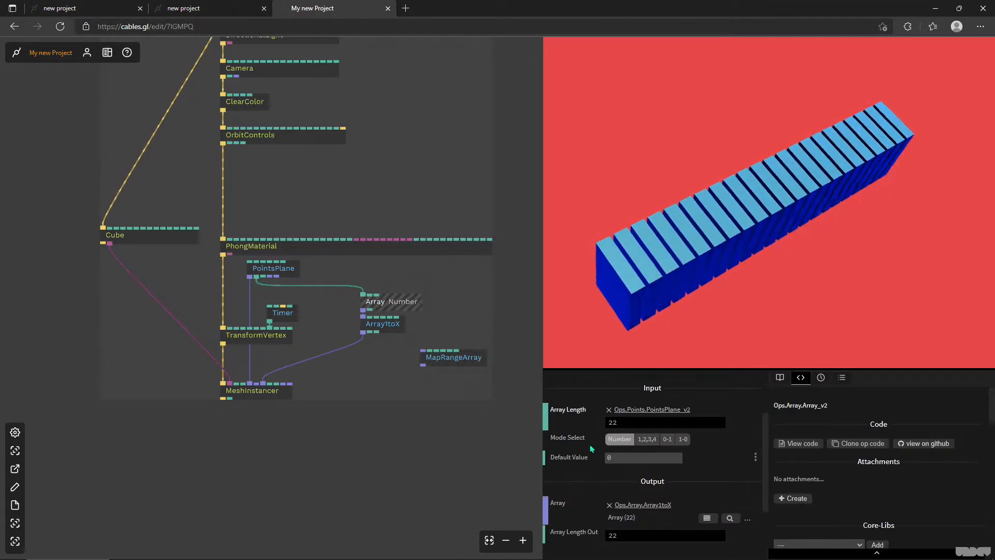
{"action": "left_click", "coordinate": [384, 325]}
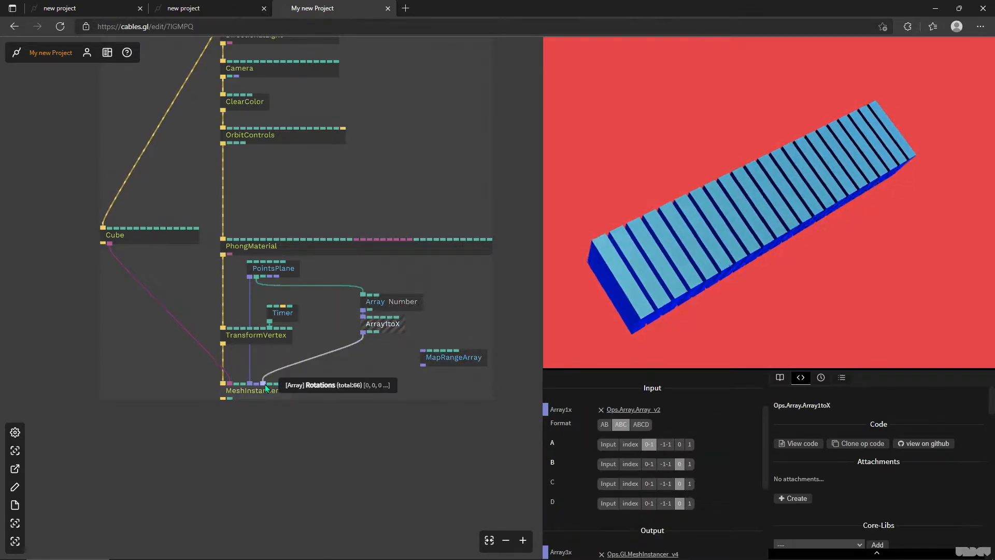
{"action": "left_click_drag", "start_coordinate": [449, 359], "coordinate": [390, 357]}
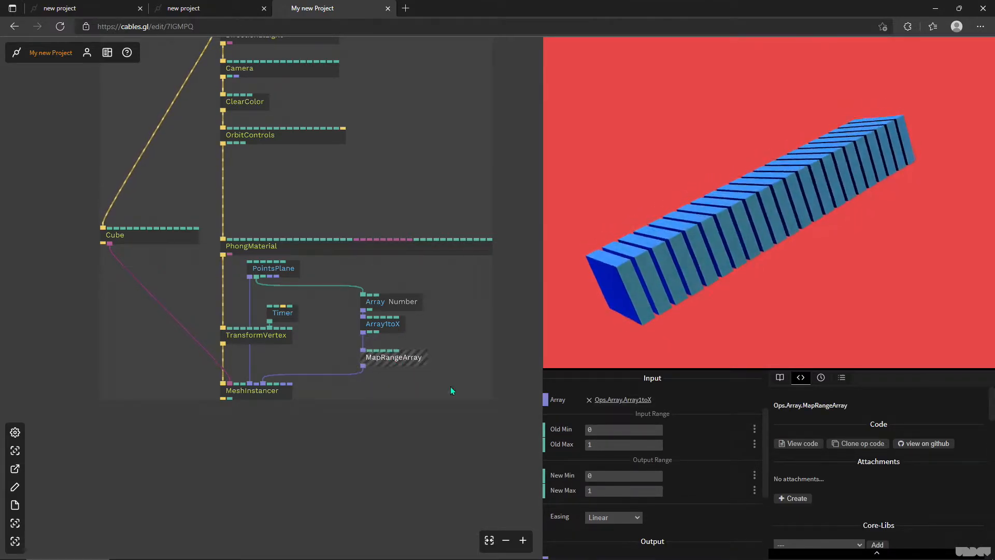
- Set New Max of MapRangeArray to 360, and lower it gradually to 56.5 to vary the cube rotations
{"action": "left_click", "coordinate": [603, 491]}
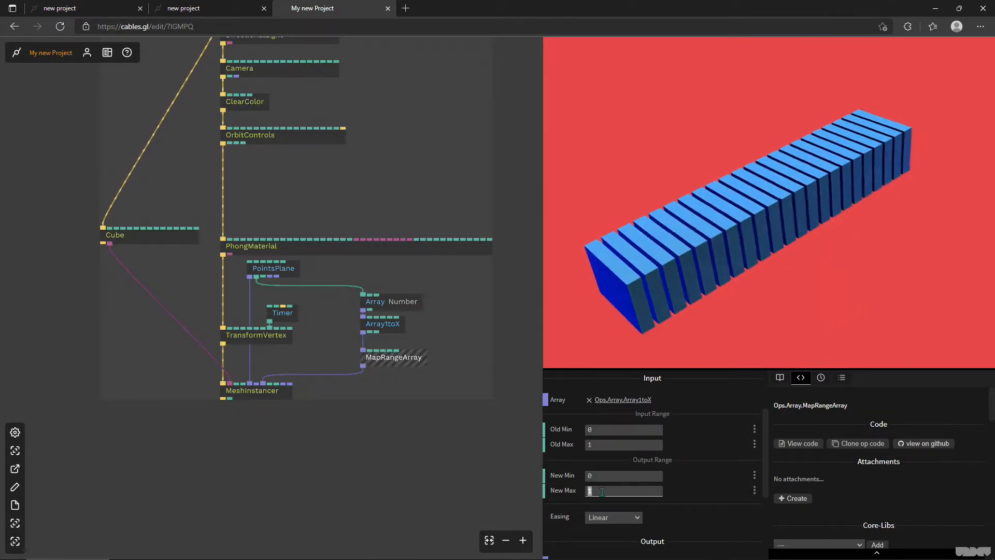
{"action": "type", "text": "360"}
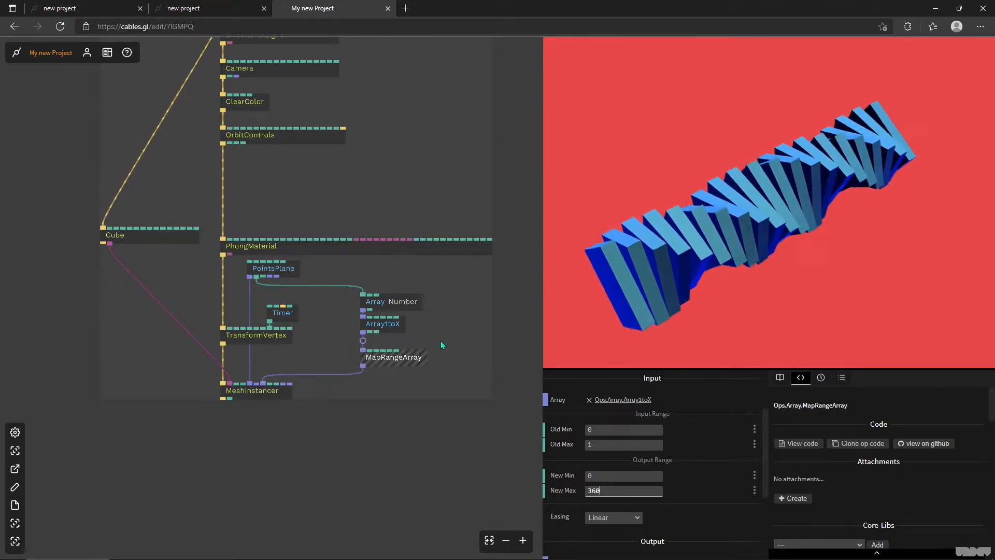
{"action": "left_click", "coordinate": [389, 358]}
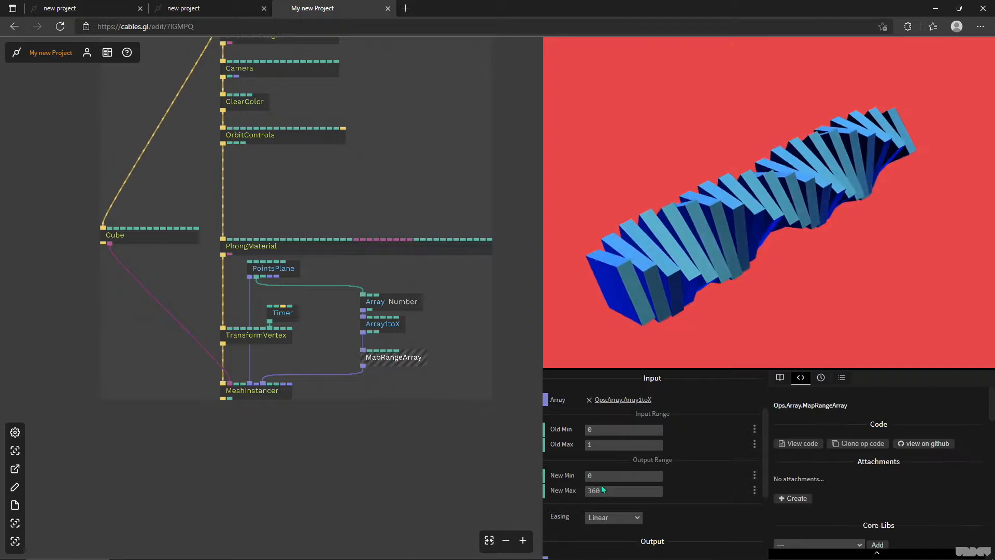
{"action": "mouse_move", "coordinate": [602, 490]}
{"action": "left_mouse_down"}
{"action": "mouse_move", "coordinate": [643, 490]}
{"action": "mouse_move", "coordinate": [560, 490]}
{"action": "mouse_move", "coordinate": [725, 491]}
{"action": "mouse_move", "coordinate": [618, 490]}
{"action": "left_mouse_up"}
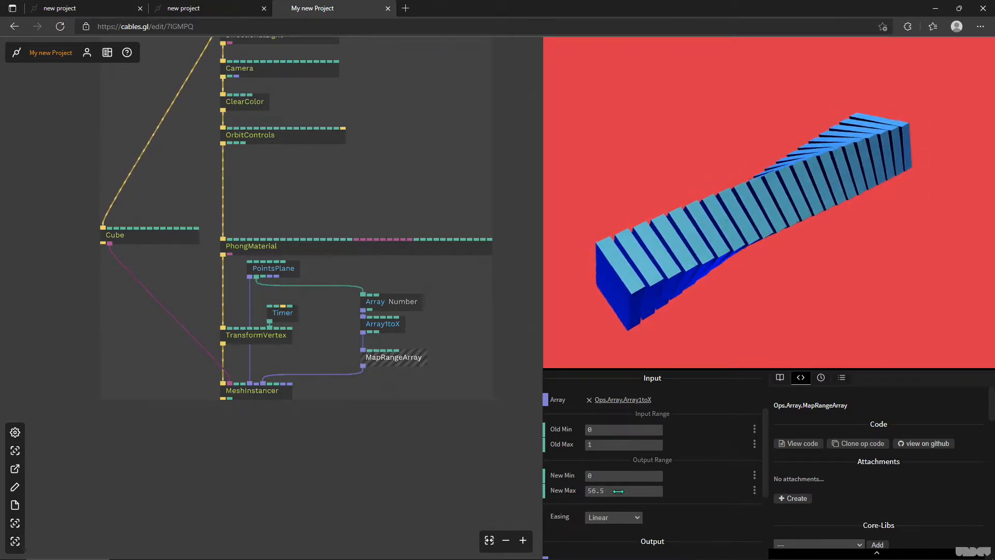
{"action": "left_click", "coordinate": [602, 492]}
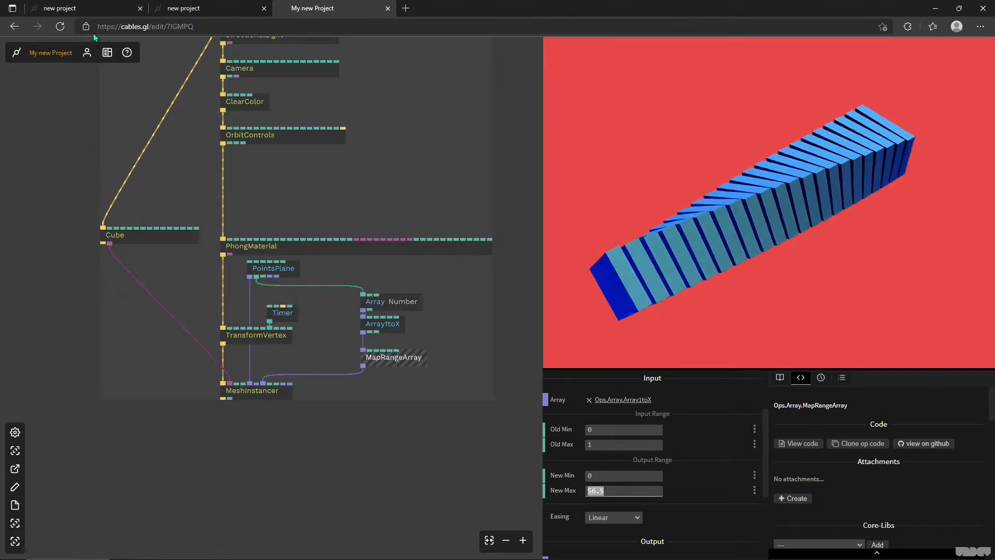
- Switch to the new project with the PointsCircle patch and set New Max of its MapRangeArray to 360*6
{"action": "left_click", "coordinate": [91, 9]}
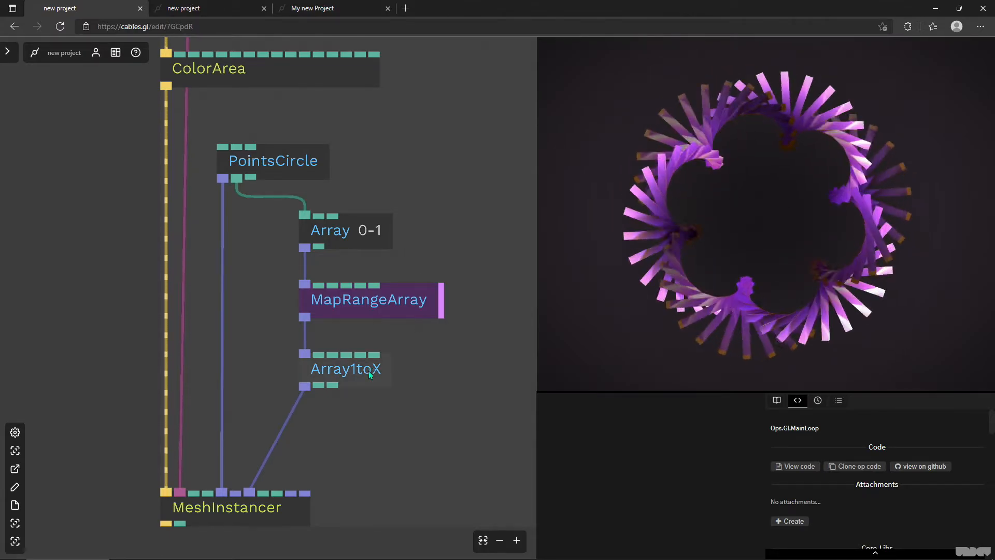
{"action": "left_click", "coordinate": [362, 300]}
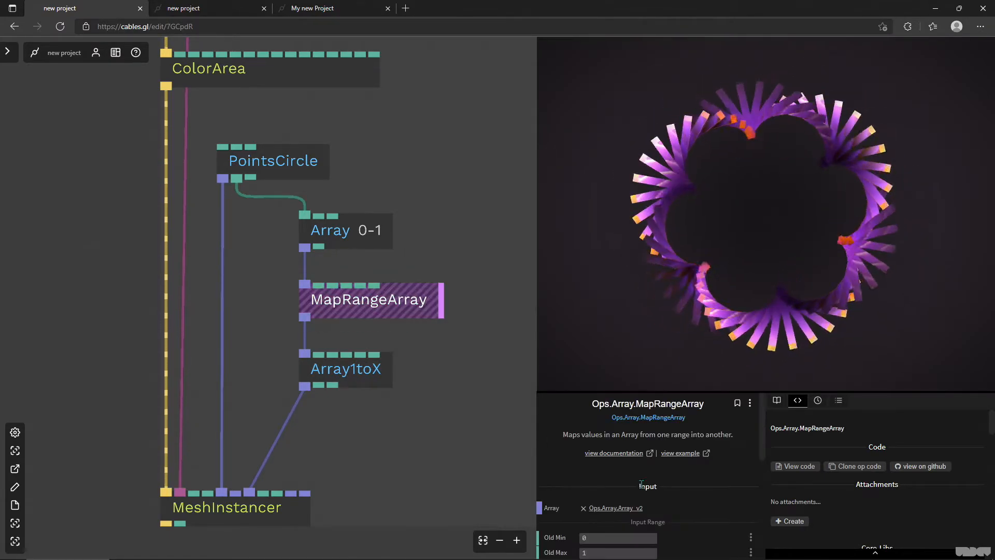
{"action": "scroll", "coordinate": [661, 503], "scroll_direction": "down", "scroll_amount": 1}
{"action": "left_click", "coordinate": [613, 473]}
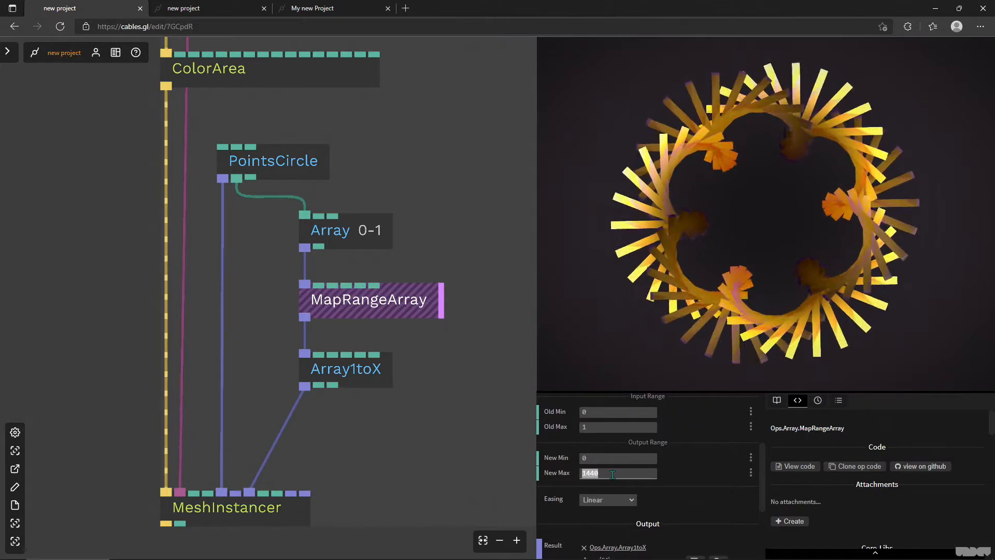
{"action": "type", "text": "360*6"}
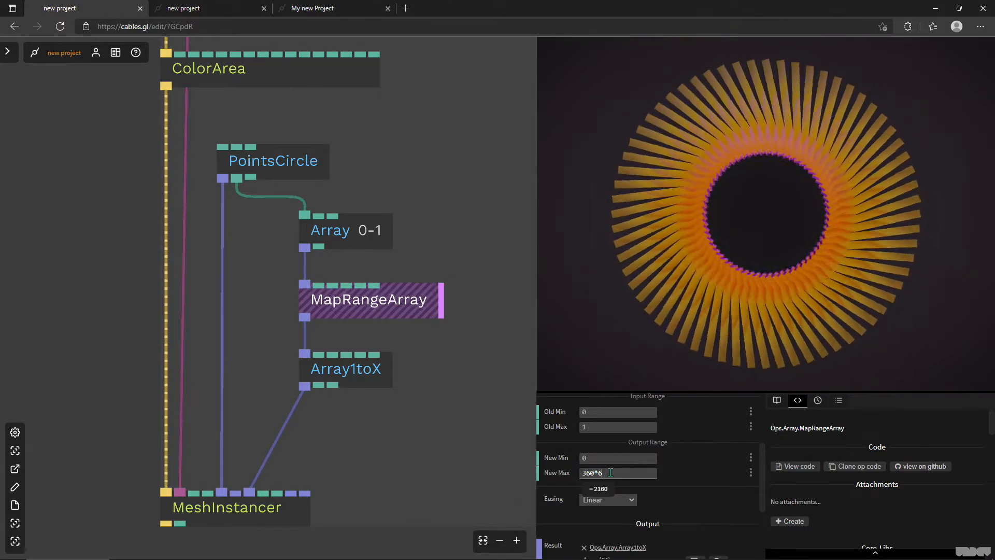
{"action": "key", "text": "Return"}
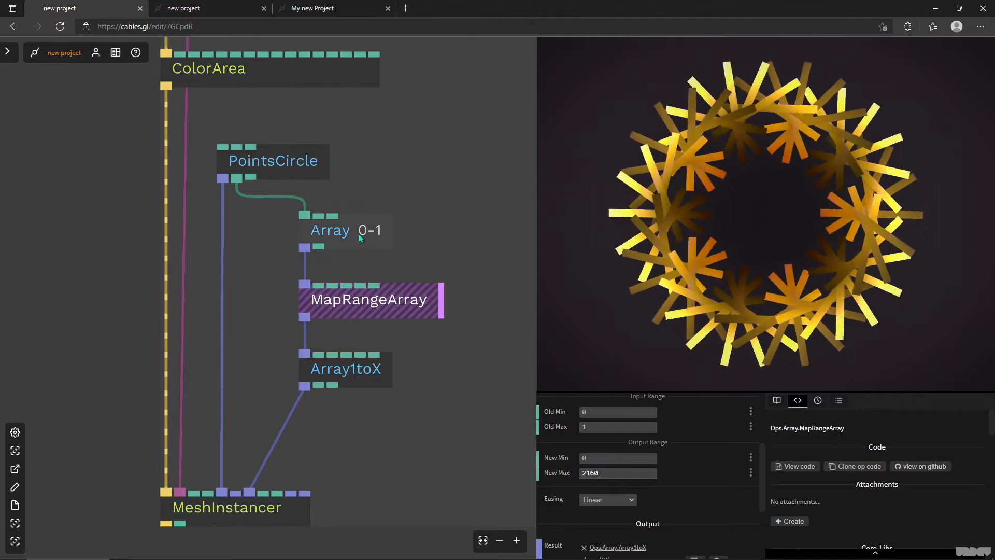
- Review the component sources of Array1toX and the range settings of MapRangeArray
{"action": "left_click", "coordinate": [360, 378]}
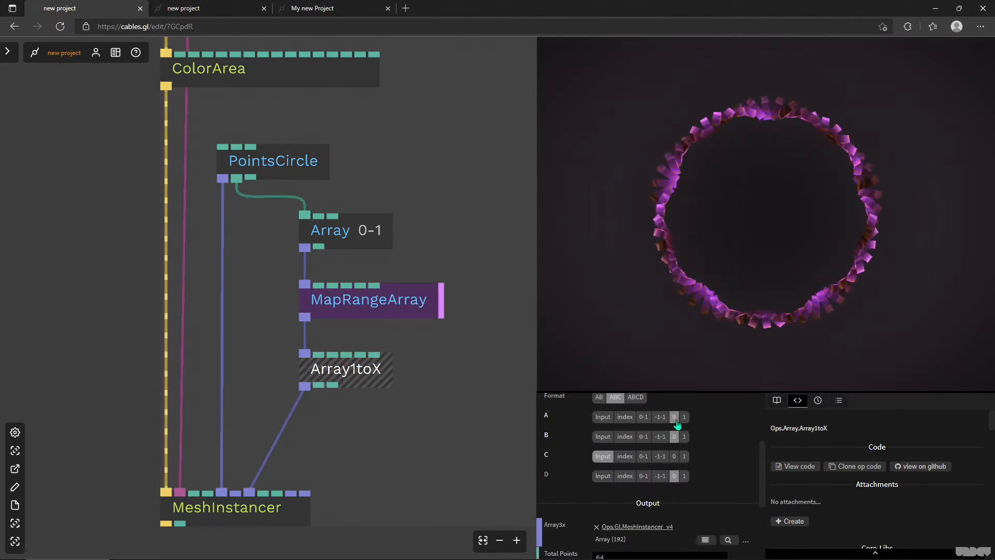
{"action": "left_click", "coordinate": [597, 457]}
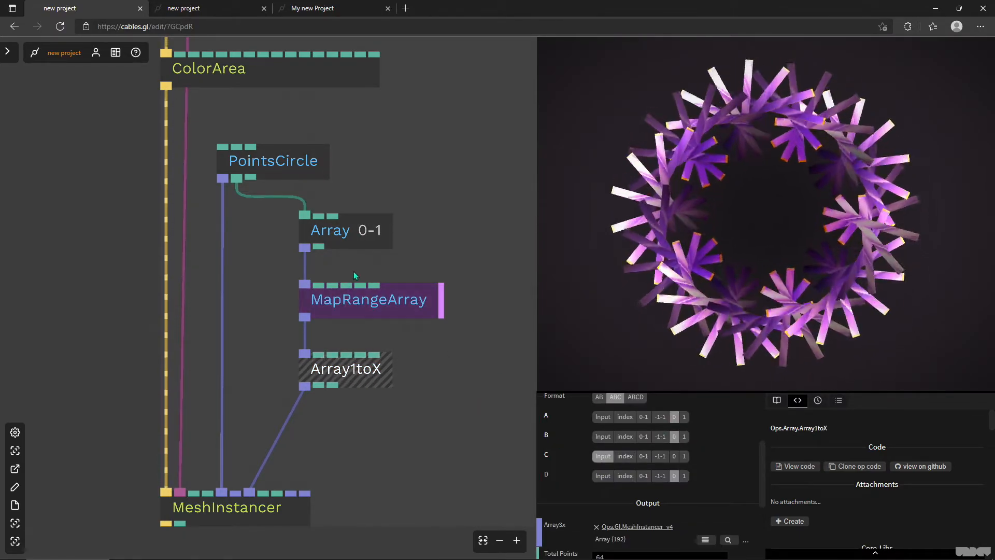
{"action": "left_click", "coordinate": [382, 302]}
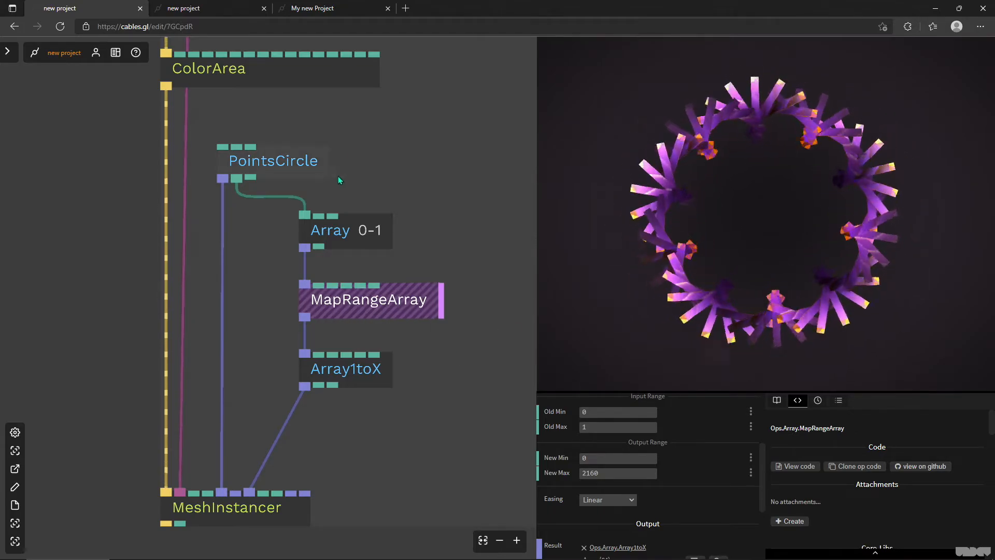
- Switch to the number display project and delete ArrayFromNumbers, ArrayGetNumber, num2str, Transform and TextMesh, keeping MainLoop and MapRangeArray
{"action": "key", "text": "ctrl+Tab"}
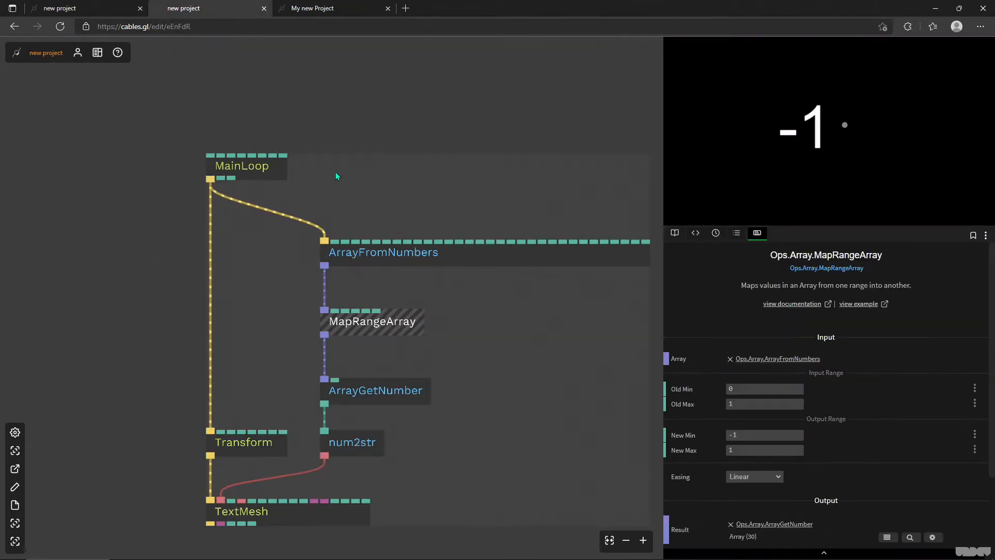
{"action": "left_click_drag", "start_coordinate": [483, 350], "coordinate": [457, 296]}
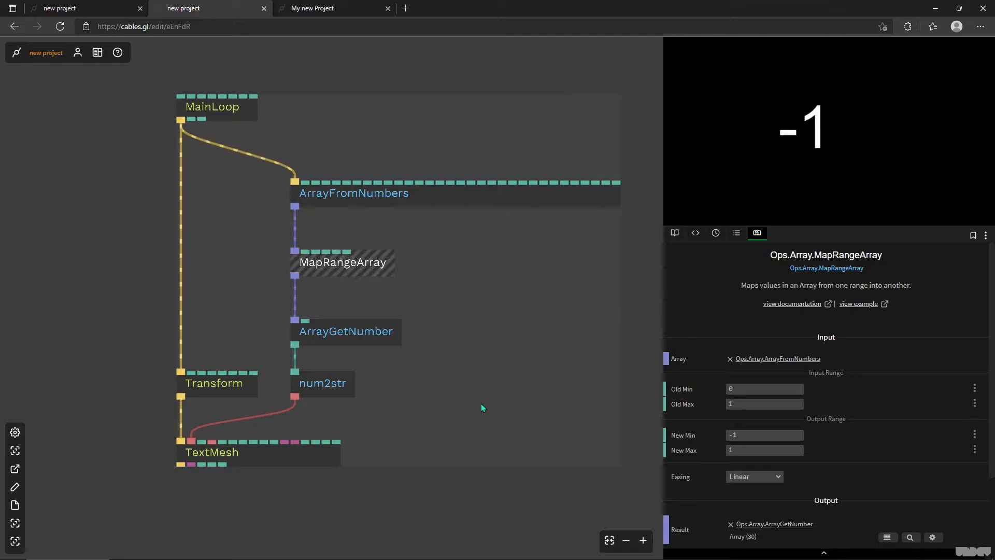
{"action": "left_click_drag", "start_coordinate": [449, 391], "coordinate": [564, 378]}
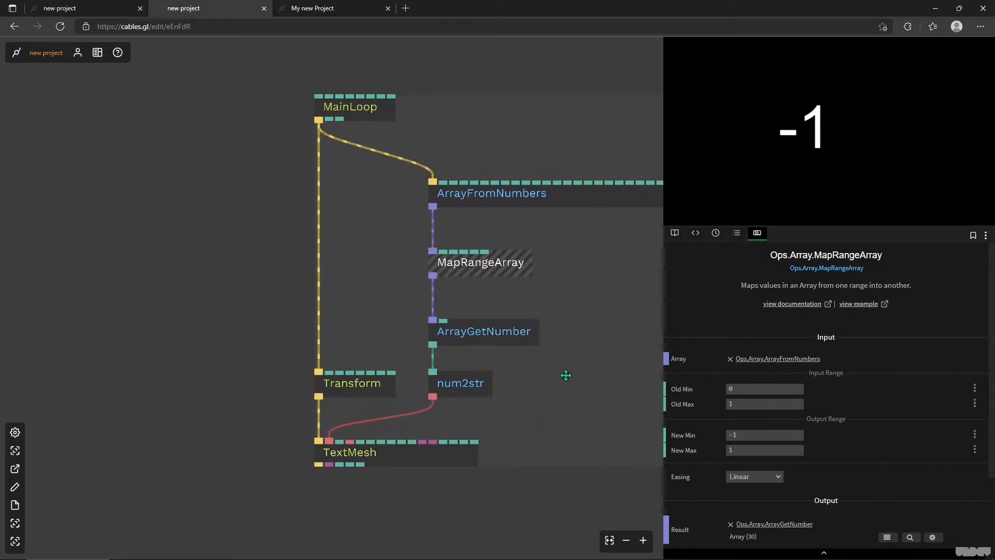
{"action": "left_click_drag", "start_coordinate": [571, 413], "coordinate": [551, 382]}
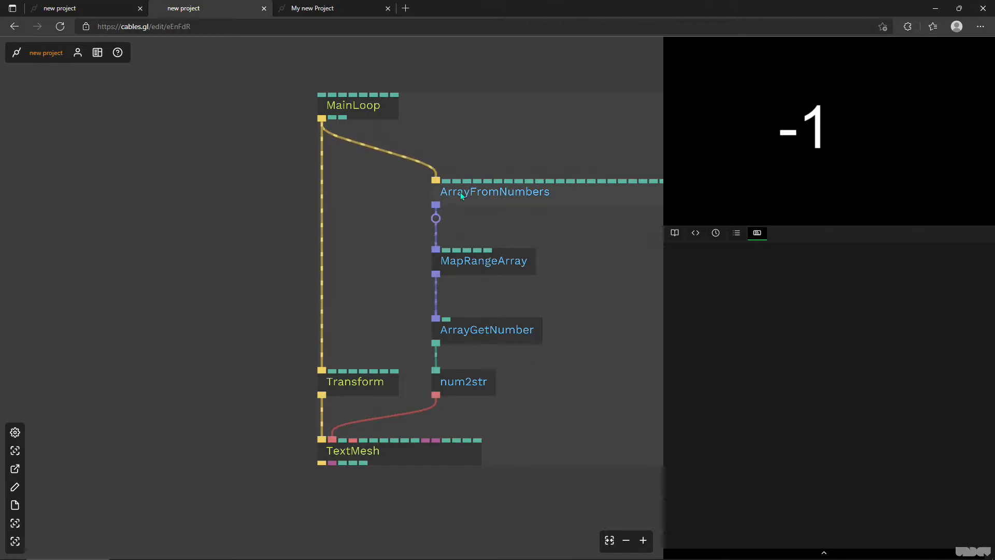
{"action": "left_click", "coordinate": [502, 198]}
{"action": "key", "text": "Delete"}
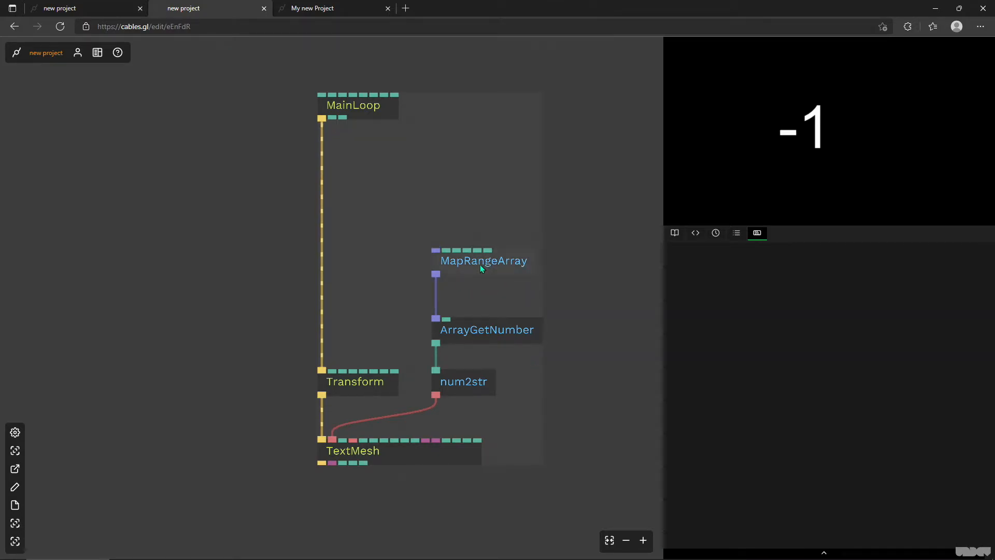
{"action": "left_click_drag", "start_coordinate": [522, 489], "coordinate": [287, 312]}
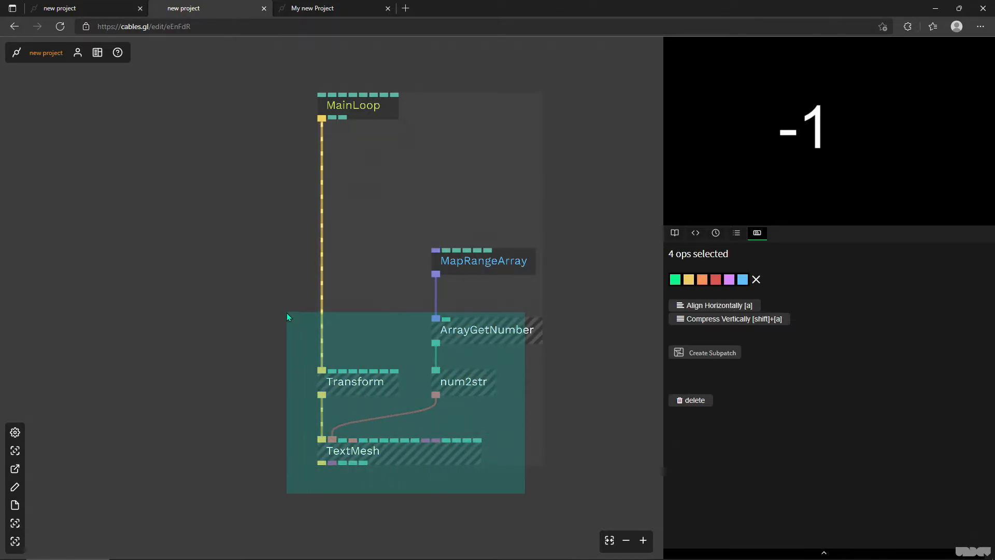
{"action": "key", "text": "Delete"}
- Add a MeshInstancer op below MainLoop, connected to MainLoop's trigger output
{"action": "left_click_drag", "start_coordinate": [398, 333], "coordinate": [506, 394]}
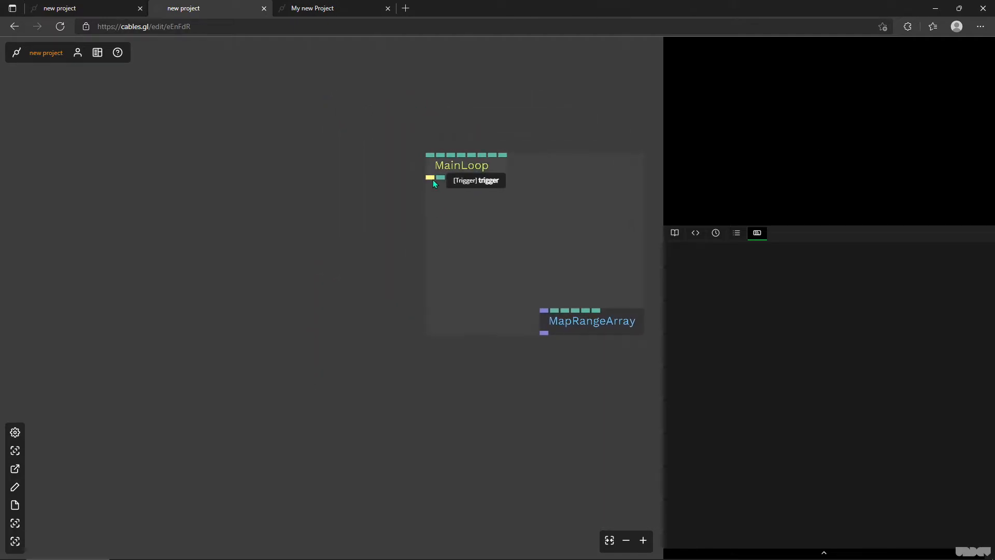
{"action": "left_click_drag", "start_coordinate": [441, 394], "coordinate": [438, 397]}
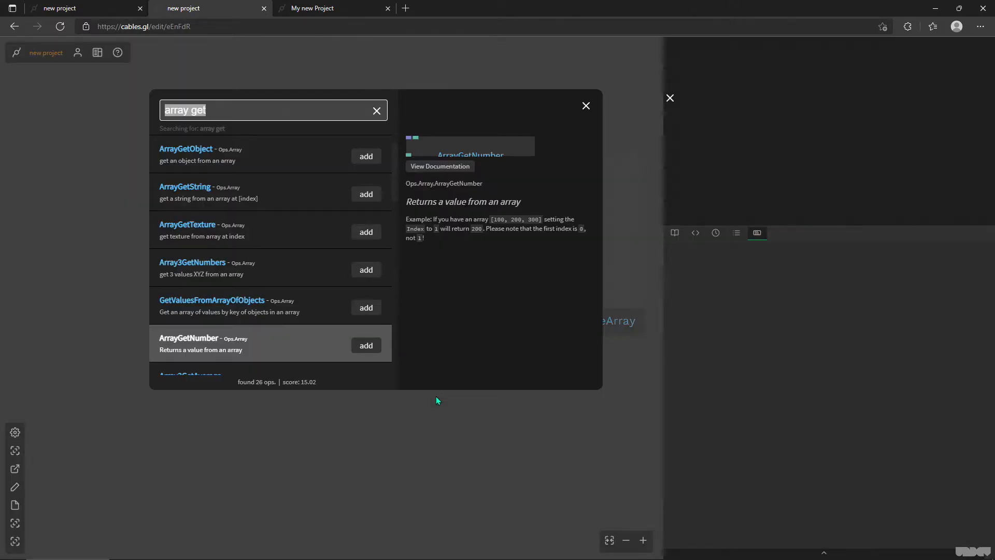
{"action": "type", "text": "mesh inst"}
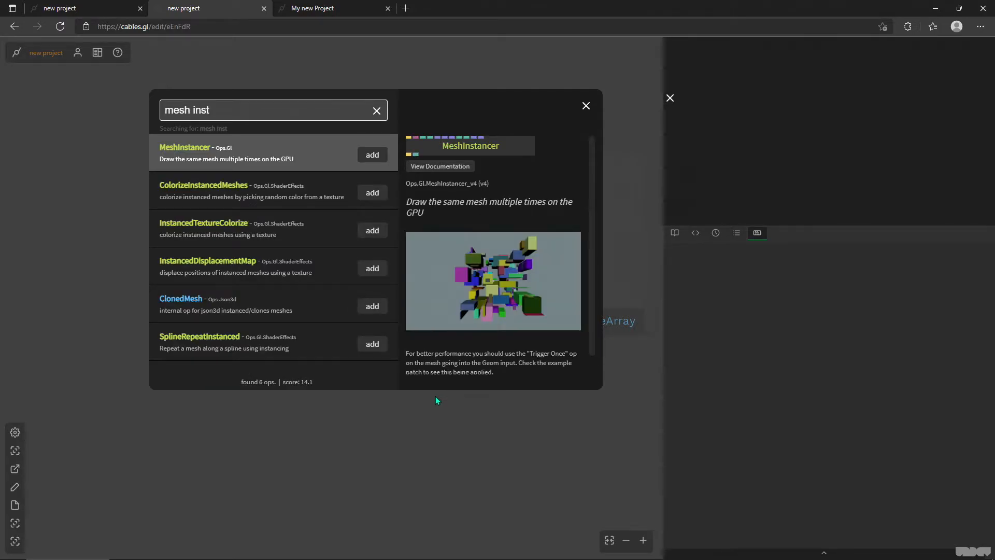
{"action": "key", "text": "Return"}
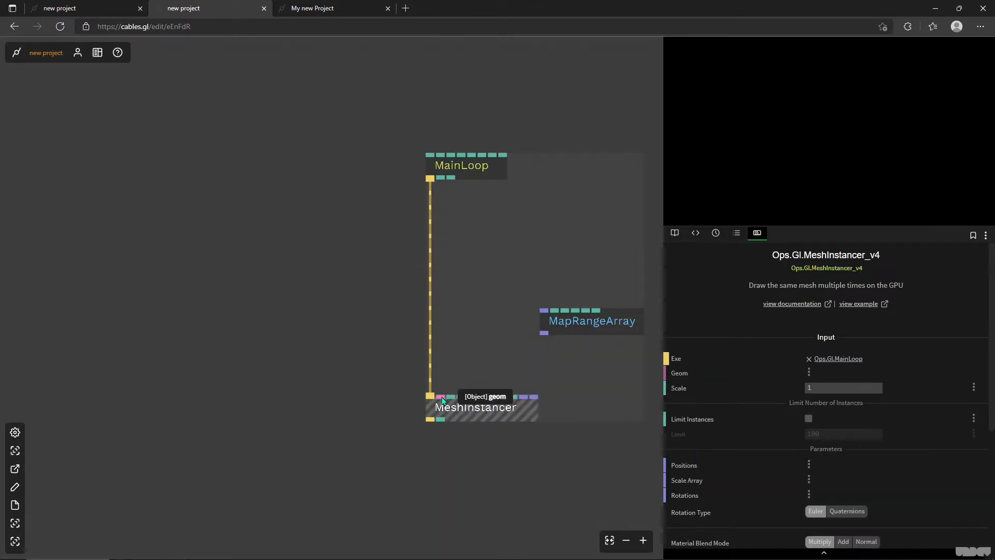
- Add a Cube op feeding the geom input of MeshInstancer, and space out Cube and MapRangeArray in the patch
{"action": "left_click_drag", "start_coordinate": [443, 400], "coordinate": [391, 338]}
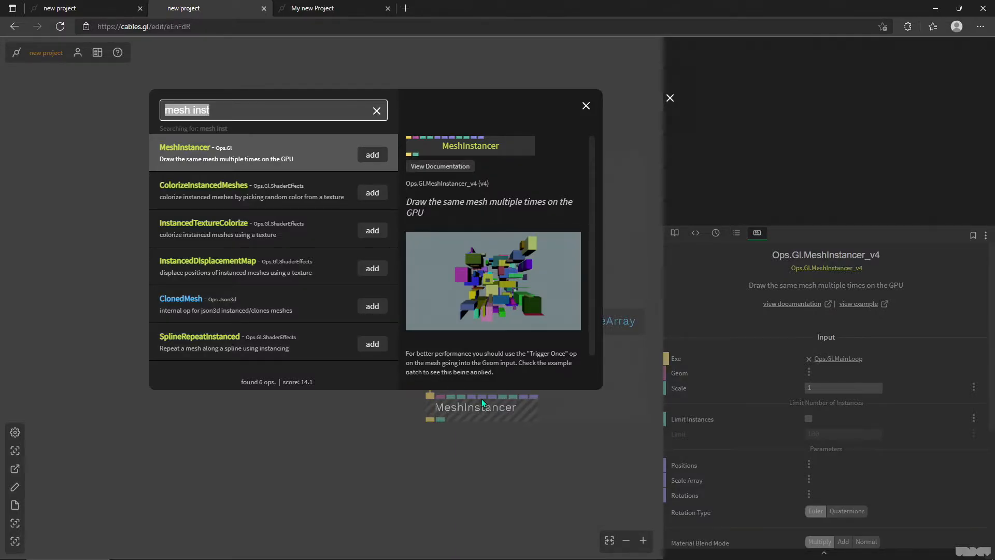
{"action": "type", "text": "cube"}
{"action": "key", "text": "Return"}
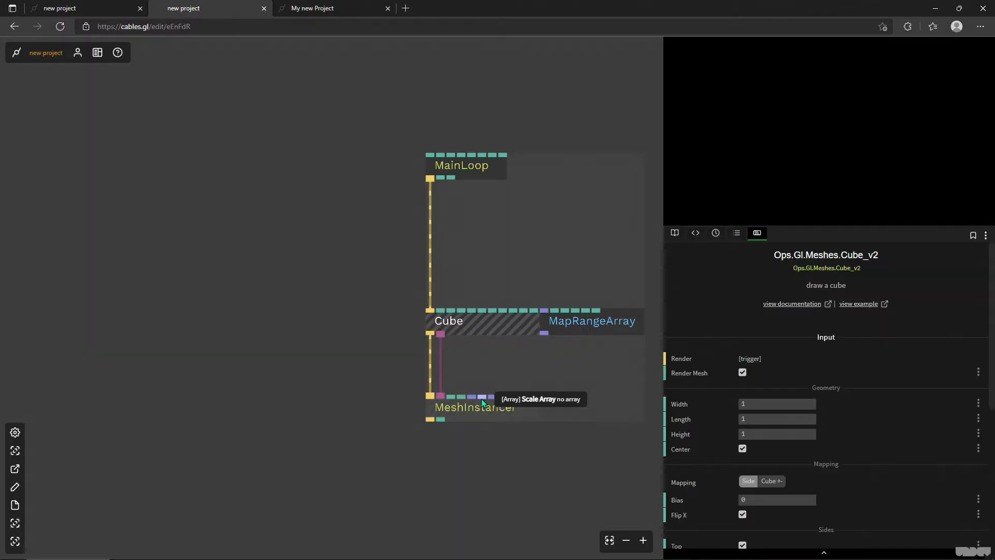
{"action": "left_click_drag", "start_coordinate": [487, 322], "coordinate": [472, 275]}
{"action": "left_click_drag", "start_coordinate": [560, 373], "coordinate": [467, 371]}
{"action": "left_click_drag", "start_coordinate": [519, 327], "coordinate": [570, 327]}
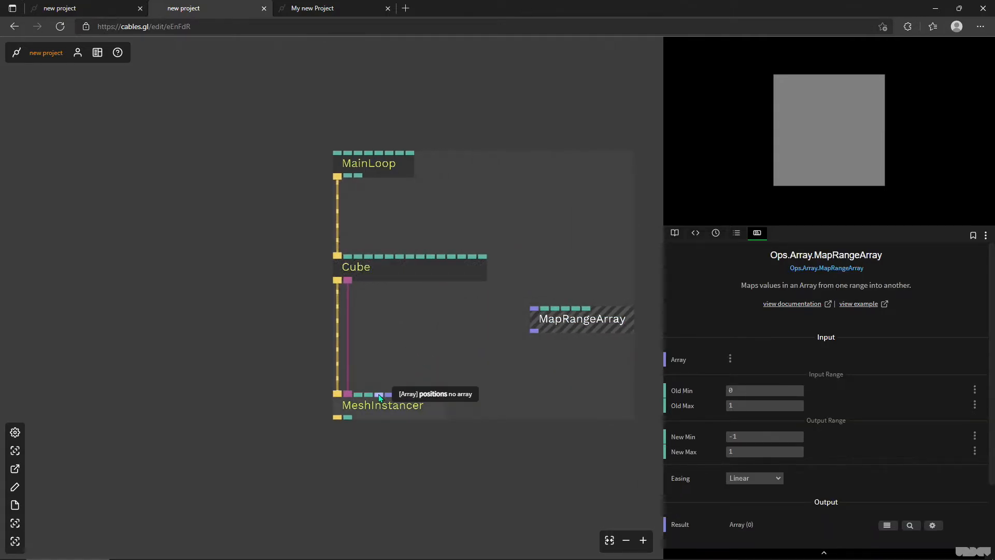
- Add a PointsCircle op connected to the positions input of MeshInstancer and place it above that op
{"action": "left_click_drag", "start_coordinate": [380, 398], "coordinate": [471, 365]}
{"action": "type", "text": "circ"}
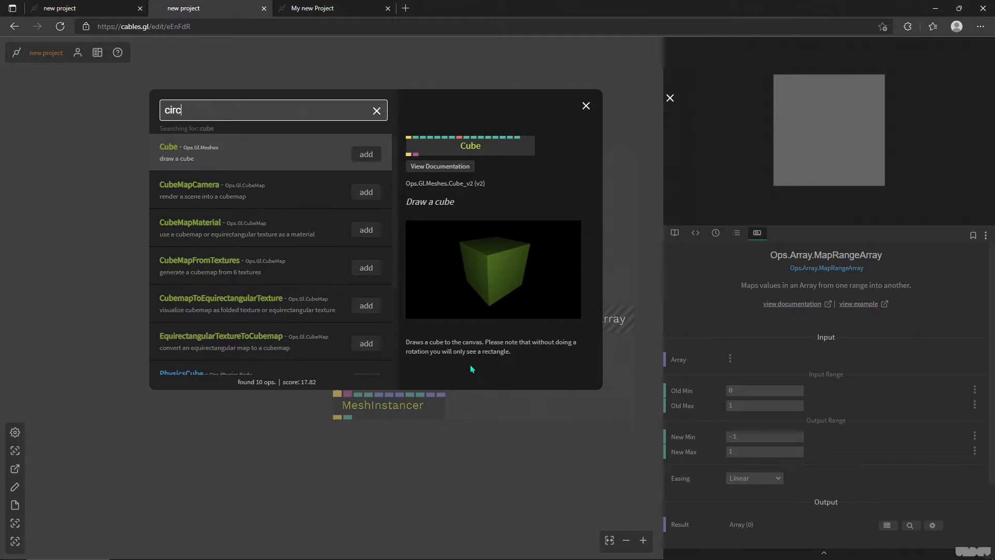
{"action": "type", "text": "le point"}
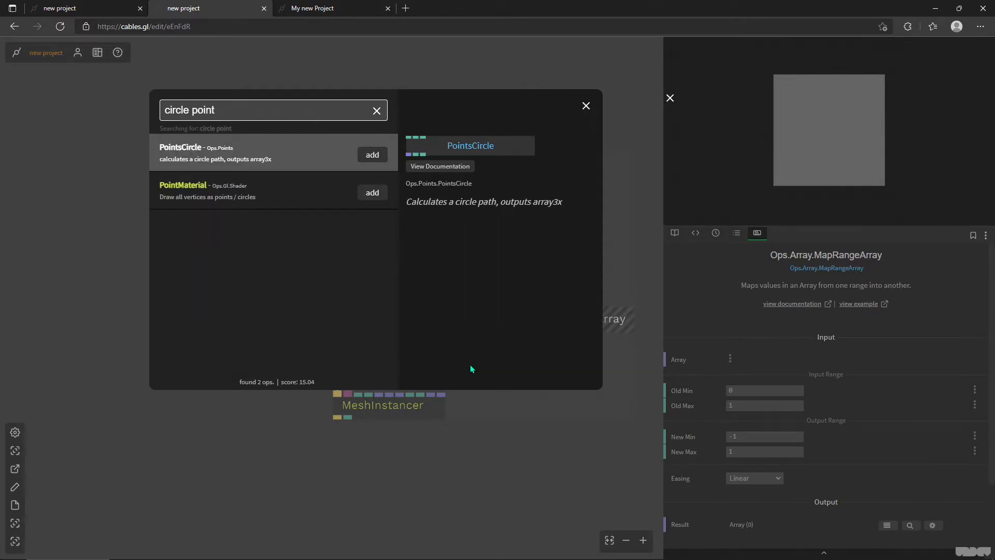
{"action": "key", "text": "Return"}
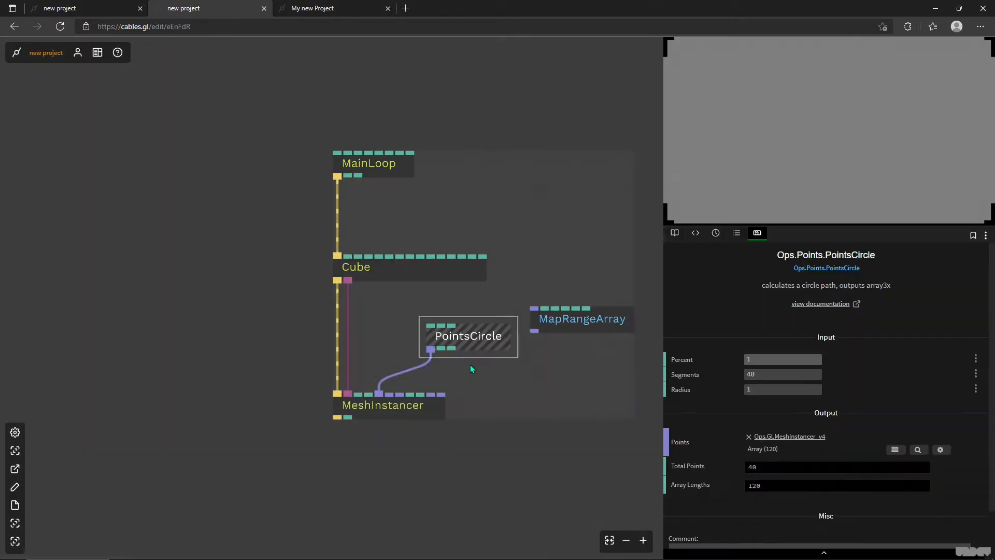
{"action": "left_click_drag", "start_coordinate": [473, 341], "coordinate": [444, 342]}
- Set the Cube's width, length and height to 0.1 each
{"action": "left_click", "coordinate": [416, 268]}
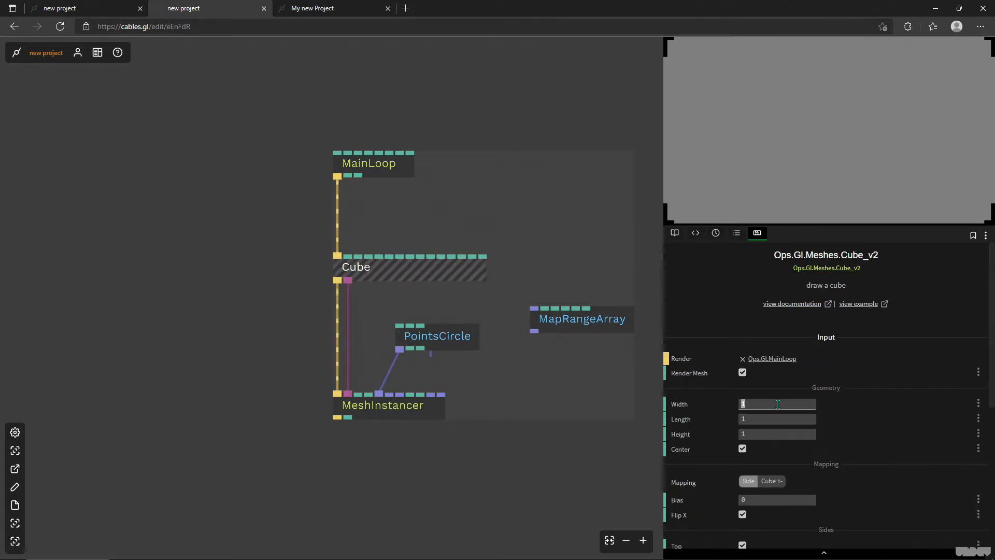
{"action": "type", "text": "0.1"}
{"action": "left_click", "coordinate": [768, 418]}
{"action": "type", "text": "0.1"}
{"action": "left_click", "coordinate": [754, 432]}
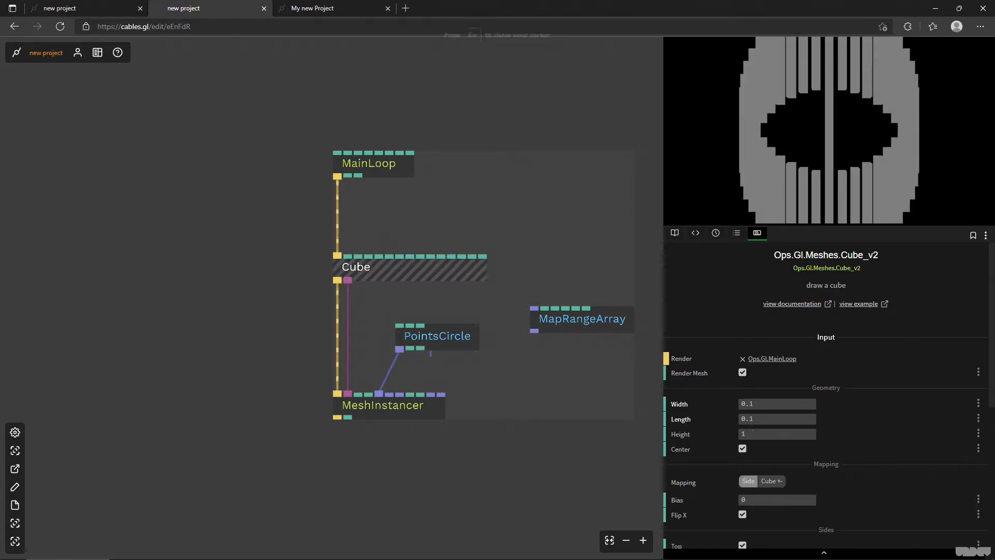
{"action": "type", "text": "0.1"}
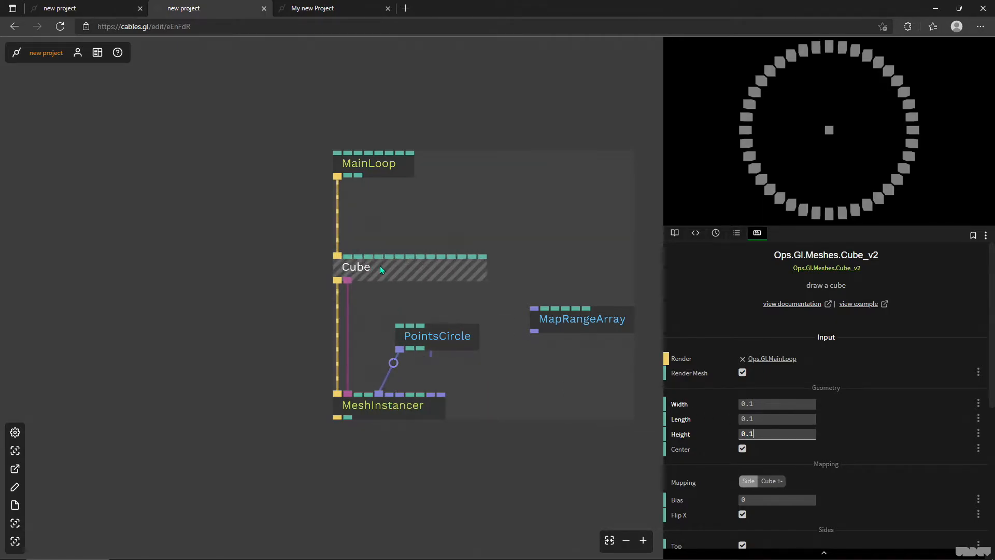
- Turn off Render Mesh for the Cube and adjust its height to 0.25
{"action": "left_click", "coordinate": [742, 373]}
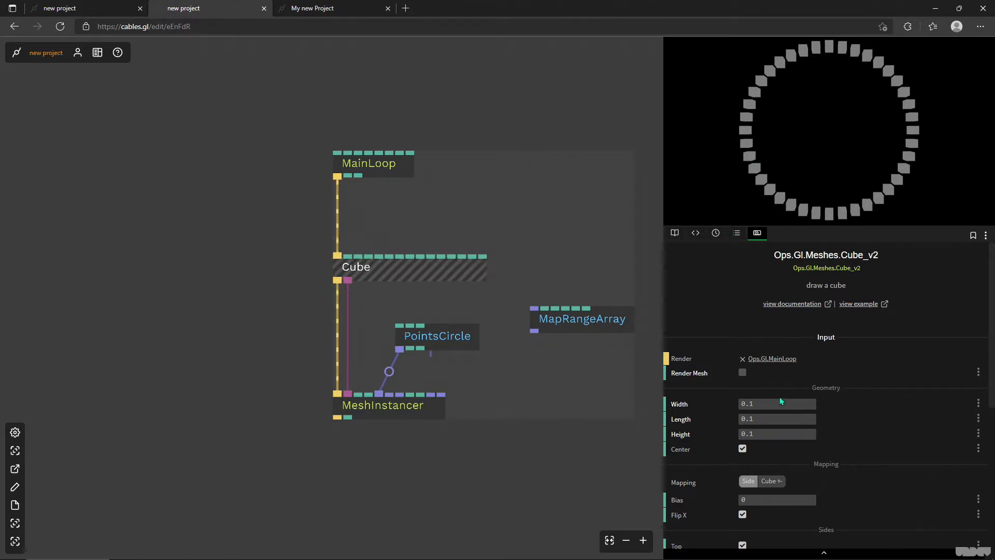
{"action": "left_click_drag", "start_coordinate": [767, 433], "coordinate": [850, 434]}
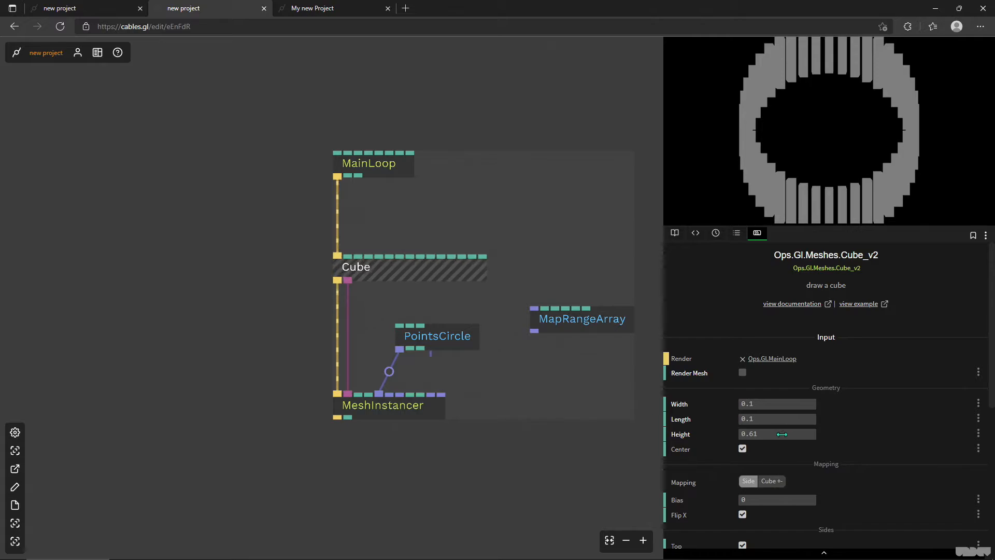
{"action": "mouse_move", "coordinate": [782, 434]}
{"action": "left_mouse_down"}
{"action": "mouse_move", "coordinate": [754, 435]}
{"action": "mouse_move", "coordinate": [764, 434]}
{"action": "left_mouse_up"}
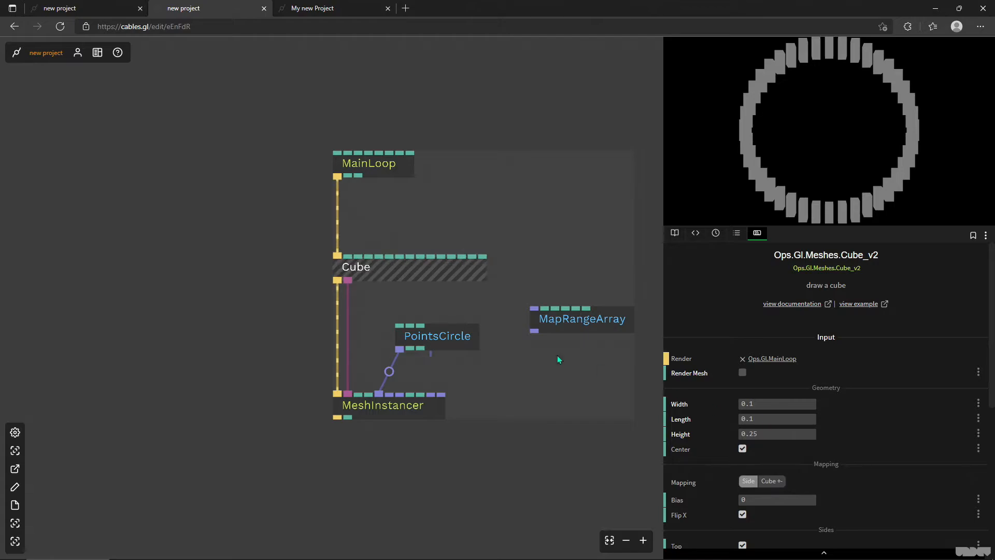
- Insert a BasicMaterial op between MainLoop and Cube and set its color to red #ff002a
{"action": "left_click", "coordinate": [338, 226]}
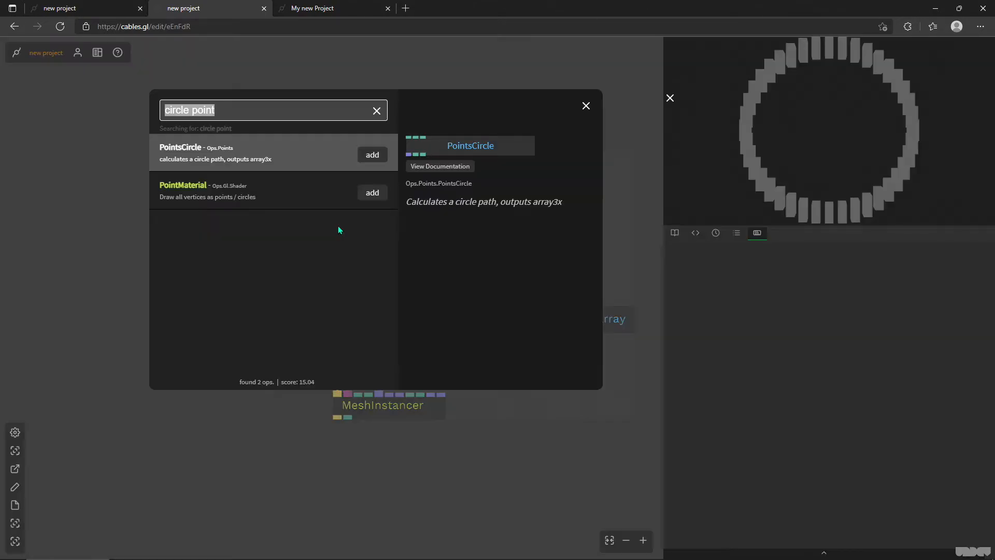
{"action": "type", "text": "basic"}
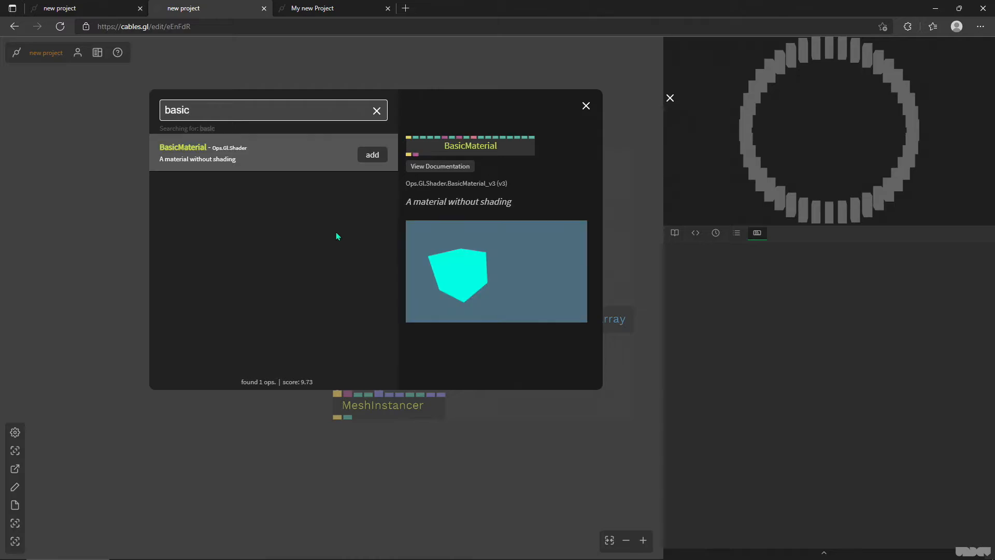
{"action": "key", "text": "Return"}
{"action": "left_click", "coordinate": [769, 389]}
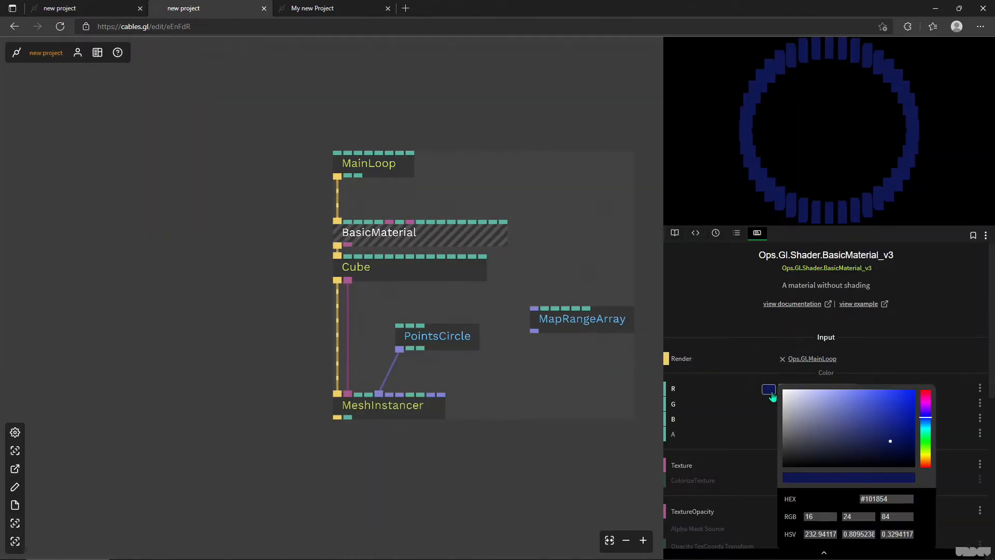
{"action": "left_click", "coordinate": [926, 393]}
{"action": "left_click", "coordinate": [904, 399]}
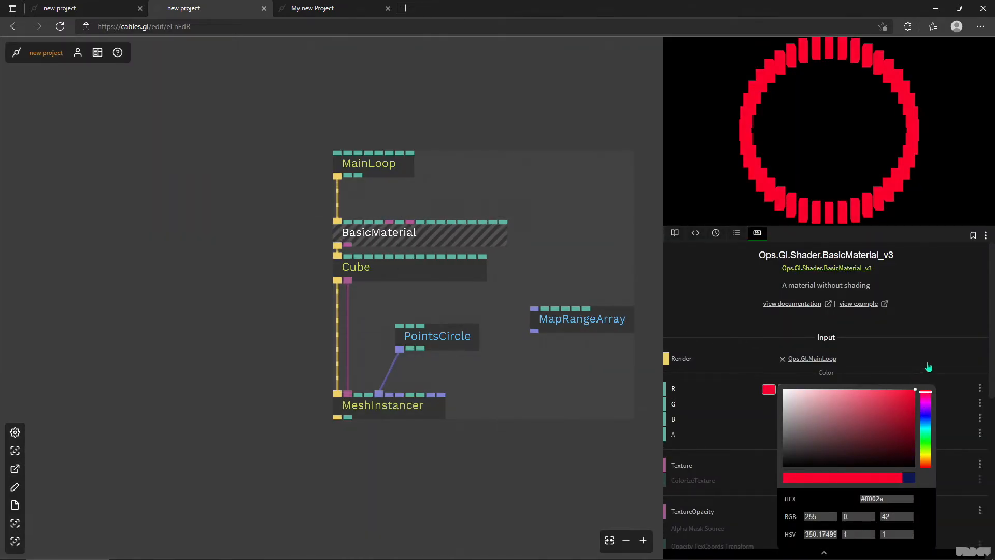
{"action": "left_click", "coordinate": [534, 390]}
- Align PointsCircle over MeshInstancer's positions input, lower MeshInstancer, and reduce the circle's radius to 0.69
{"action": "left_click_drag", "start_coordinate": [444, 340], "coordinate": [420, 338]}
{"action": "left_click_drag", "start_coordinate": [406, 405], "coordinate": [407, 436]}
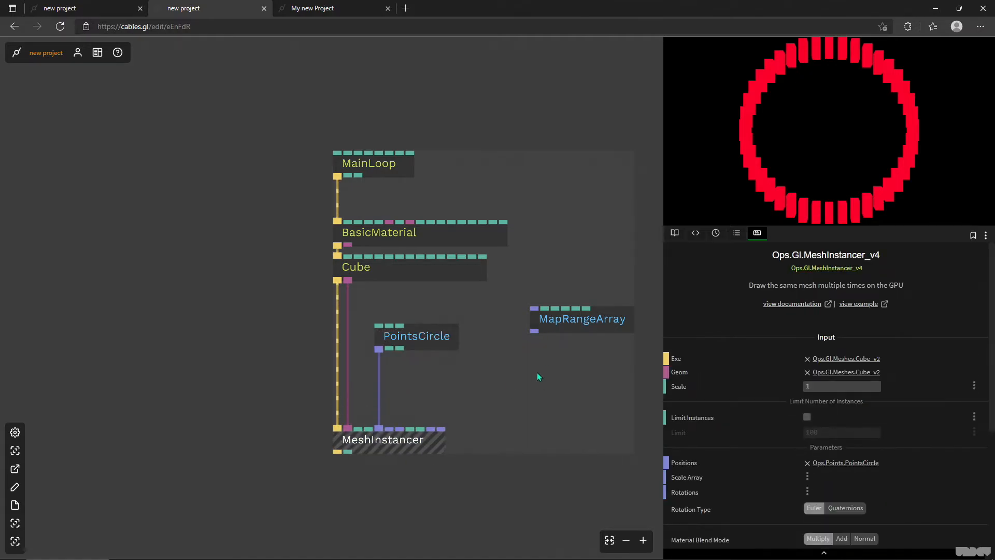
{"action": "left_click", "coordinate": [415, 337]}
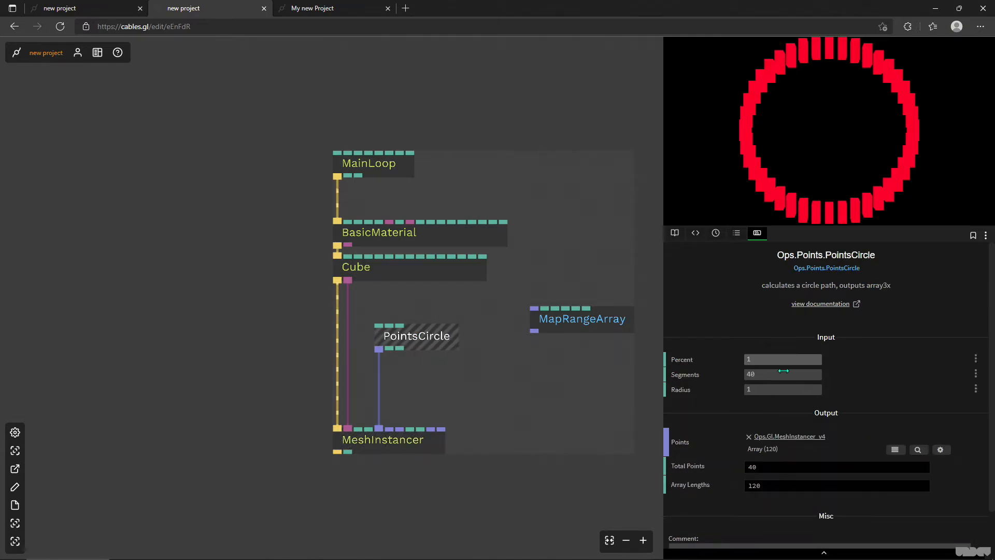
{"action": "left_click_drag", "start_coordinate": [780, 395], "coordinate": [731, 395]}
- Add an Array op to the patch and place it below MapRangeArray
{"action": "left_click", "coordinate": [498, 387]}
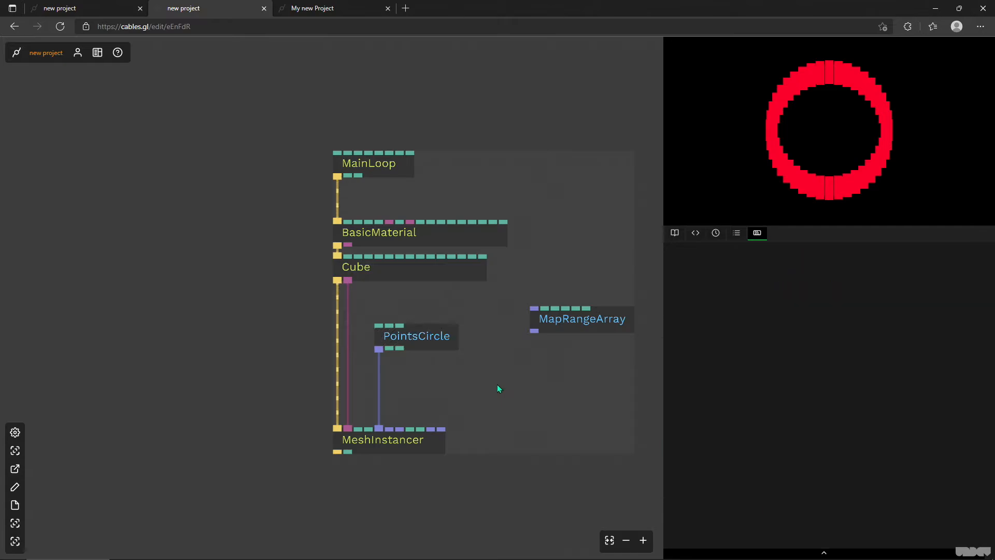
{"action": "key", "text": "Escape"}
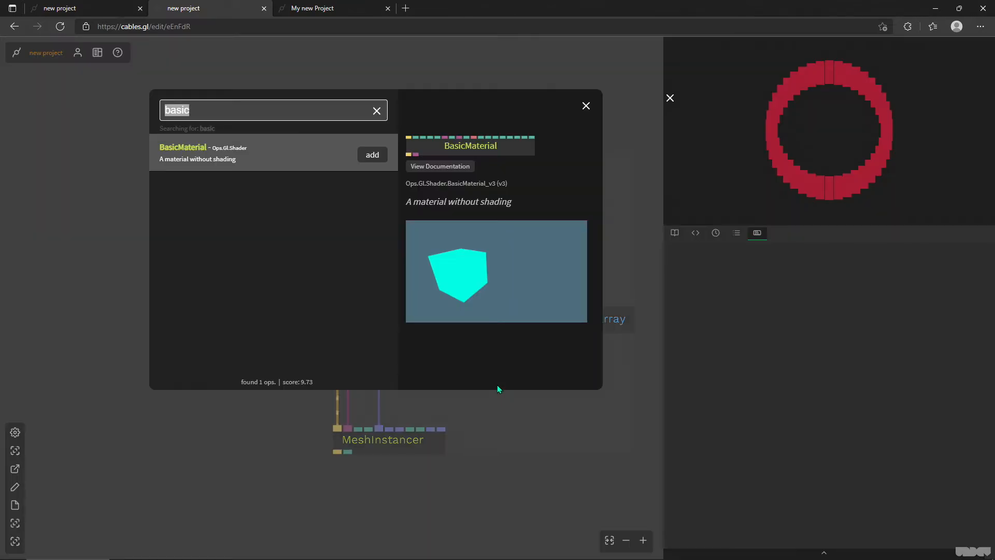
{"action": "type", "text": "array"}
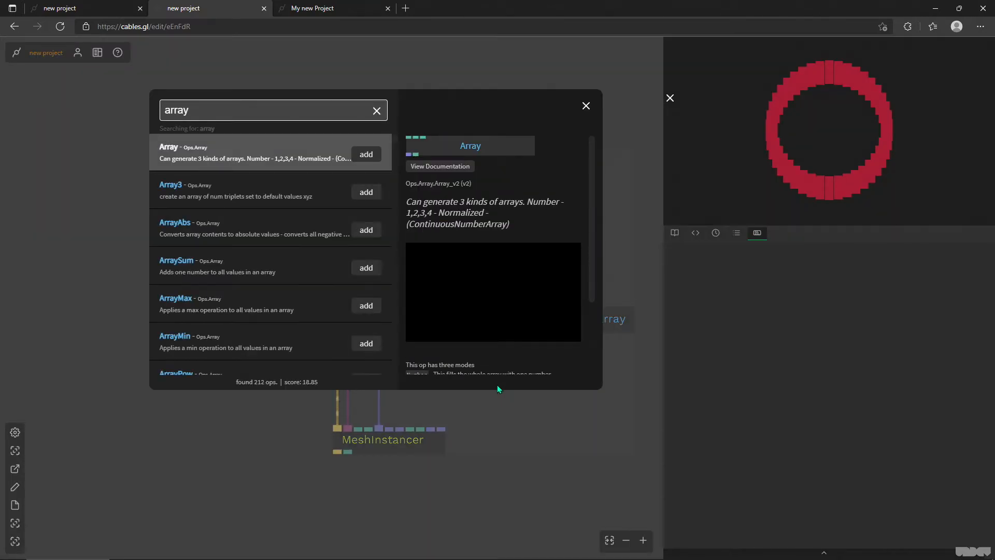
{"action": "key", "text": "Return"}
{"action": "left_click_drag", "start_coordinate": [534, 405], "coordinate": [562, 388]}
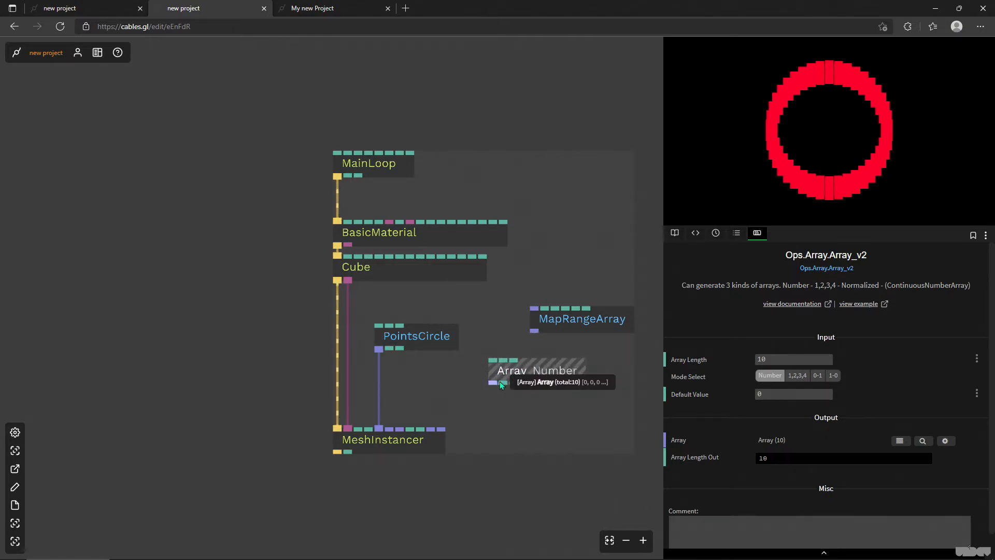
- Connect PointsCircle's Total Points output to the Array op's length input and move PointsCircle and MapRangeArray up
{"action": "left_click", "coordinate": [415, 335]}
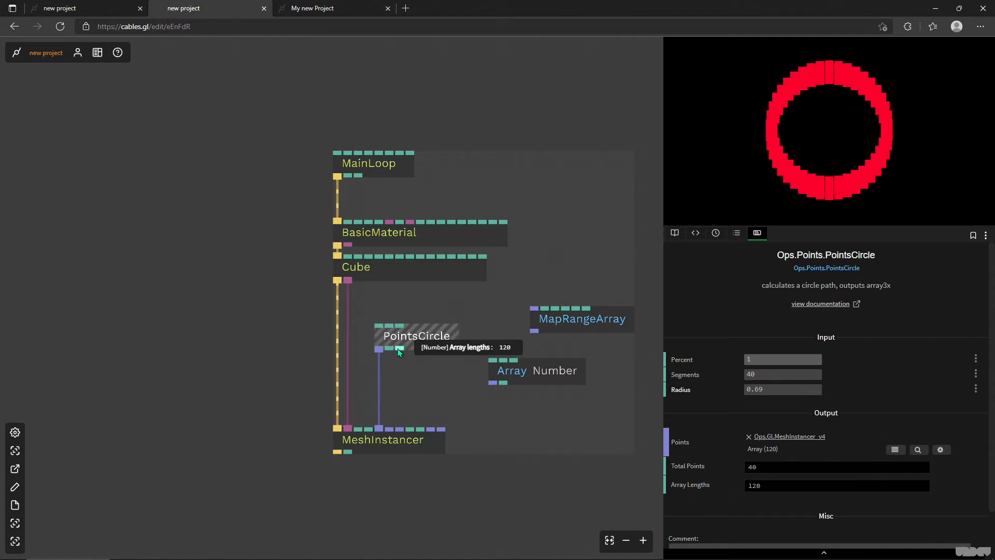
{"action": "left_click_drag", "start_coordinate": [392, 351], "coordinate": [492, 362]}
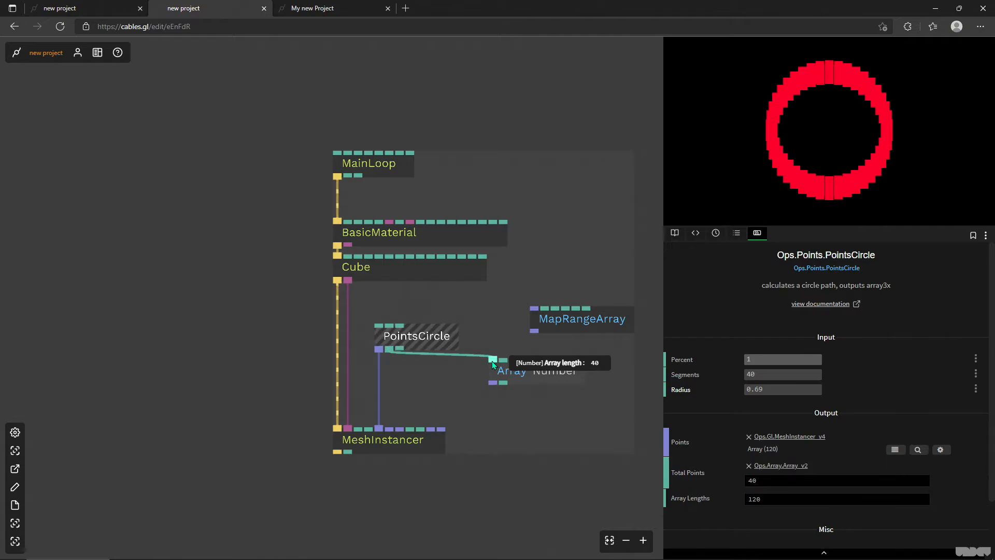
{"action": "left_click", "coordinate": [541, 371]}
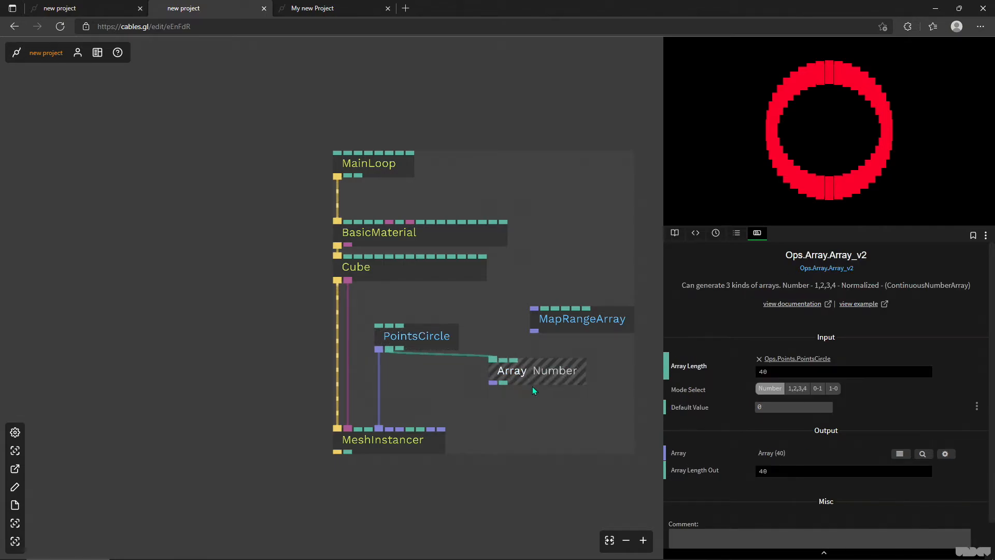
{"action": "left_click_drag", "start_coordinate": [419, 334], "coordinate": [421, 310]}
{"action": "left_click_drag", "start_coordinate": [580, 318], "coordinate": [600, 283]}
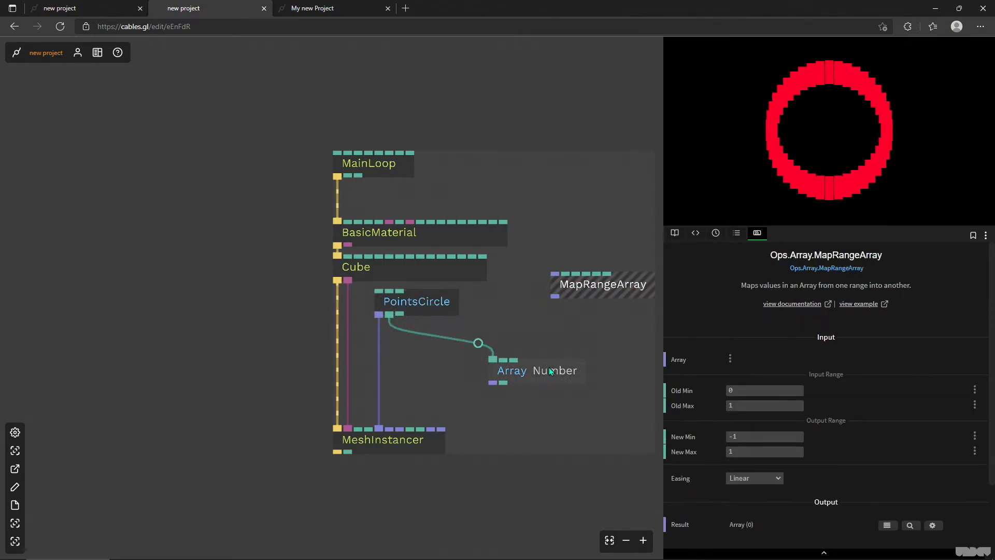
- Set the Array op's mode to 0-1 and move MeshInstancer further down to make room in the patch
{"action": "left_click", "coordinate": [535, 382]}
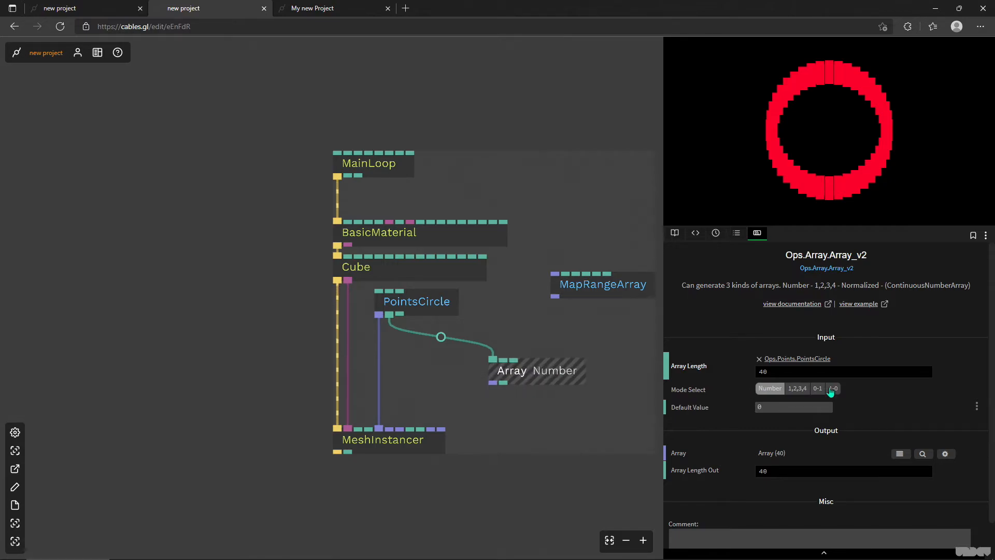
{"action": "left_click", "coordinate": [818, 388]}
{"action": "left_click_drag", "start_coordinate": [543, 371], "coordinate": [564, 355]}
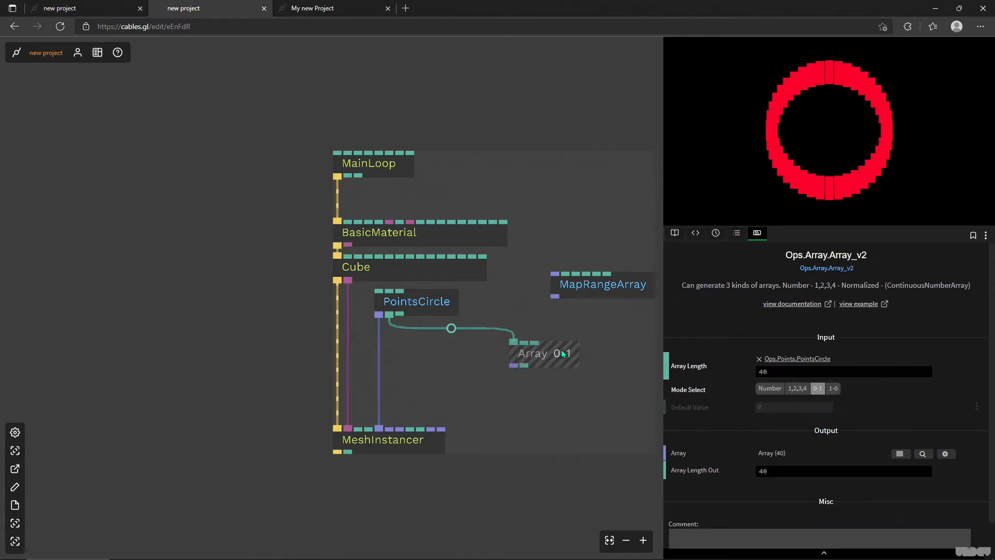
{"action": "left_click_drag", "start_coordinate": [424, 453], "coordinate": [428, 499]}
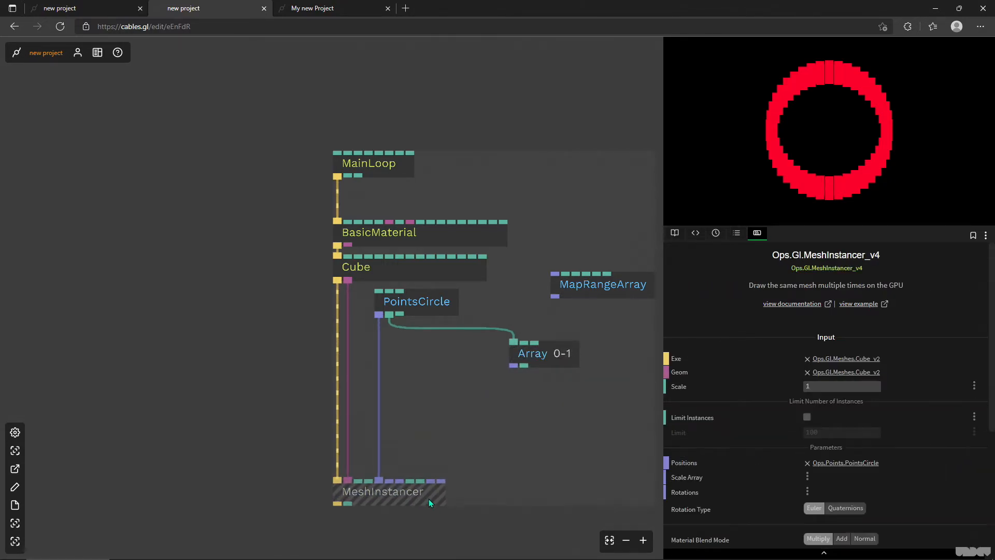
{"action": "left_click_drag", "start_coordinate": [502, 409], "coordinate": [499, 403]}
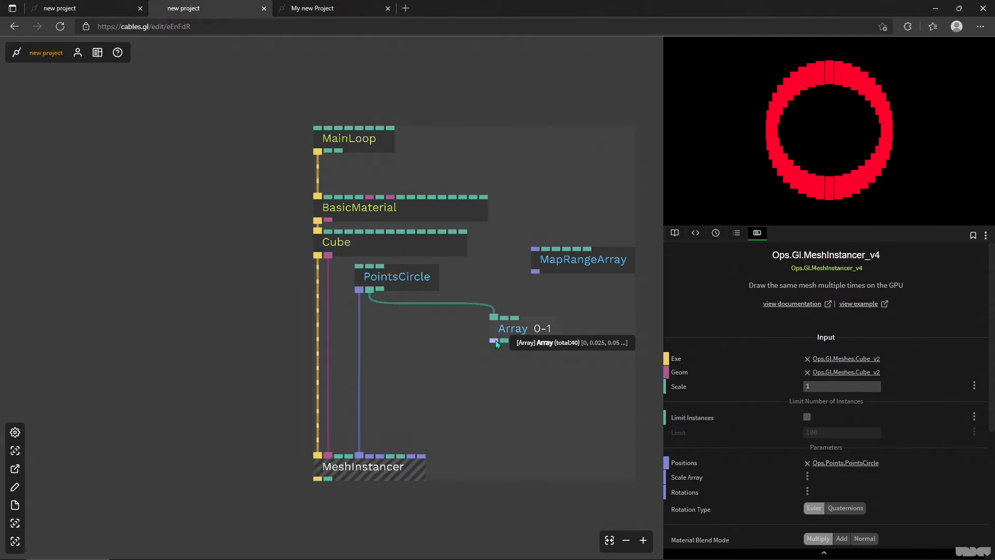
- Add an Array1toX op fed by the Array op's array output and place it directly below that op
{"action": "left_click_drag", "start_coordinate": [495, 342], "coordinate": [505, 391]}
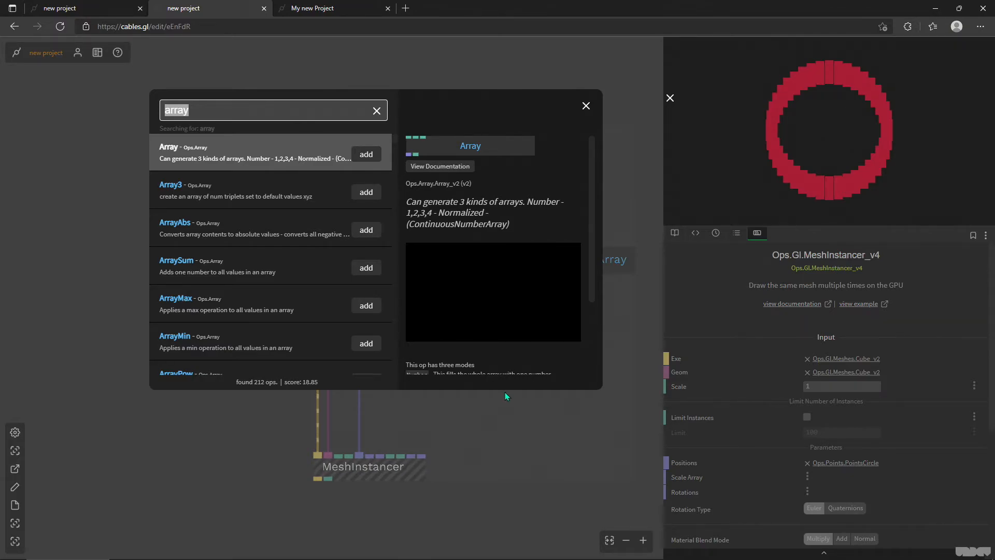
{"action": "type", "text": "1"}
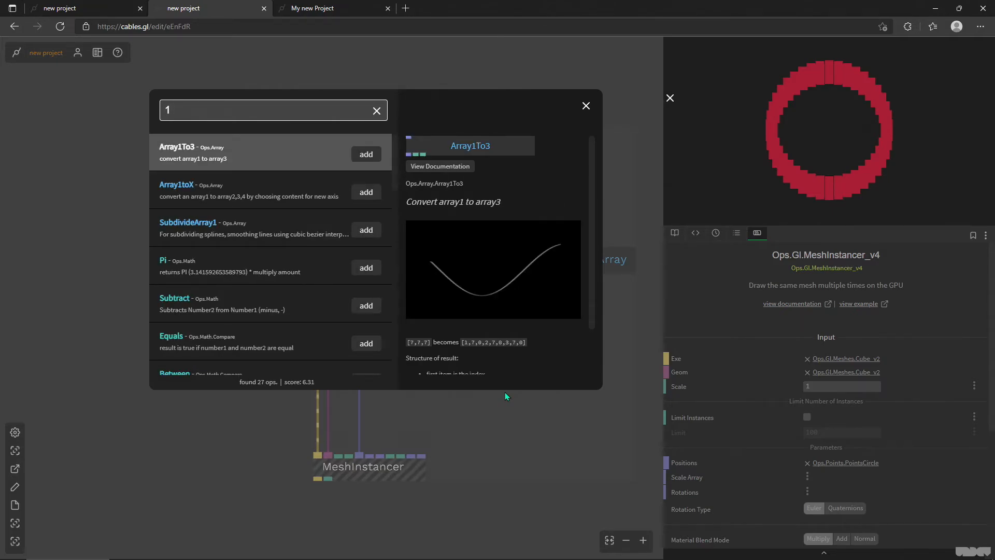
{"action": "type", "text": "r"}
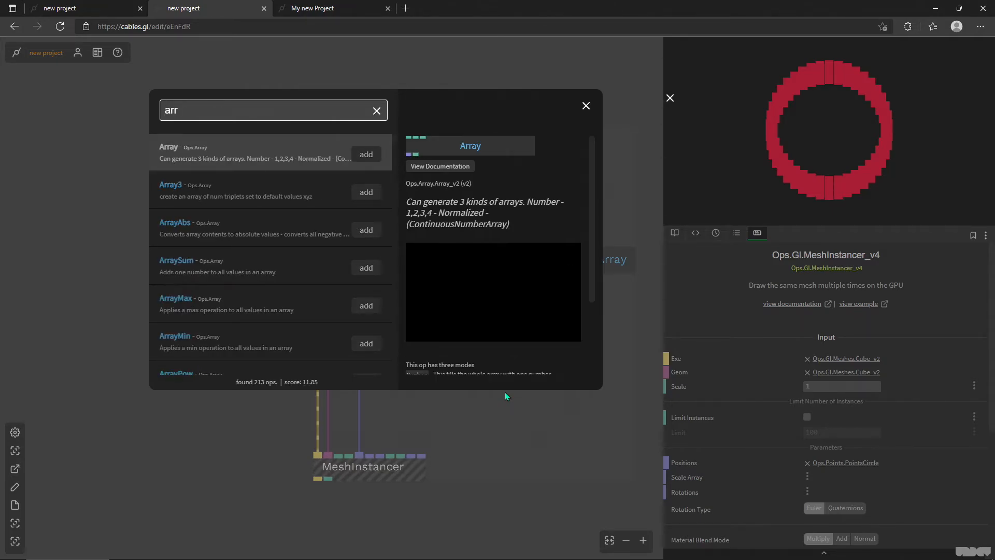
{"action": "type", "text": "ay 1"}
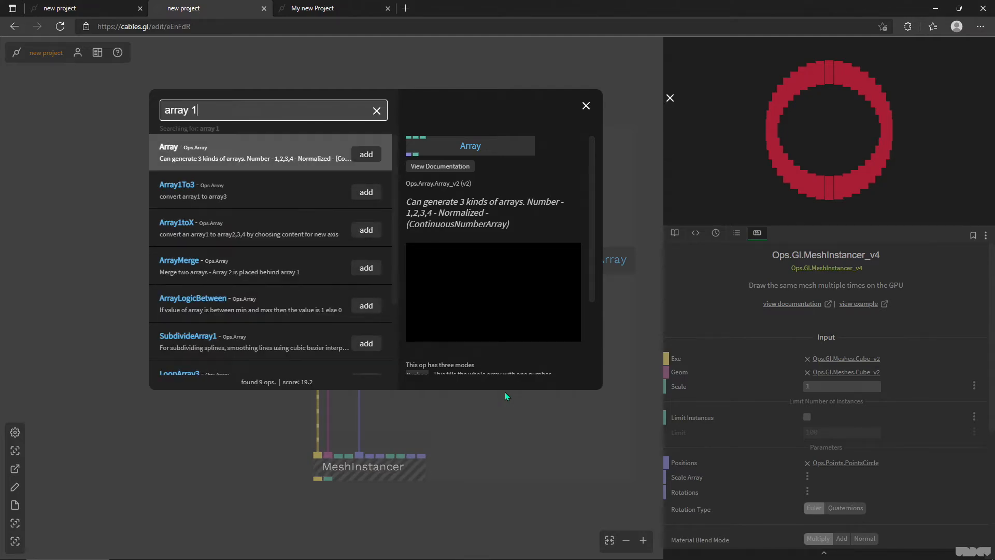
{"action": "type", "text": " to x"}
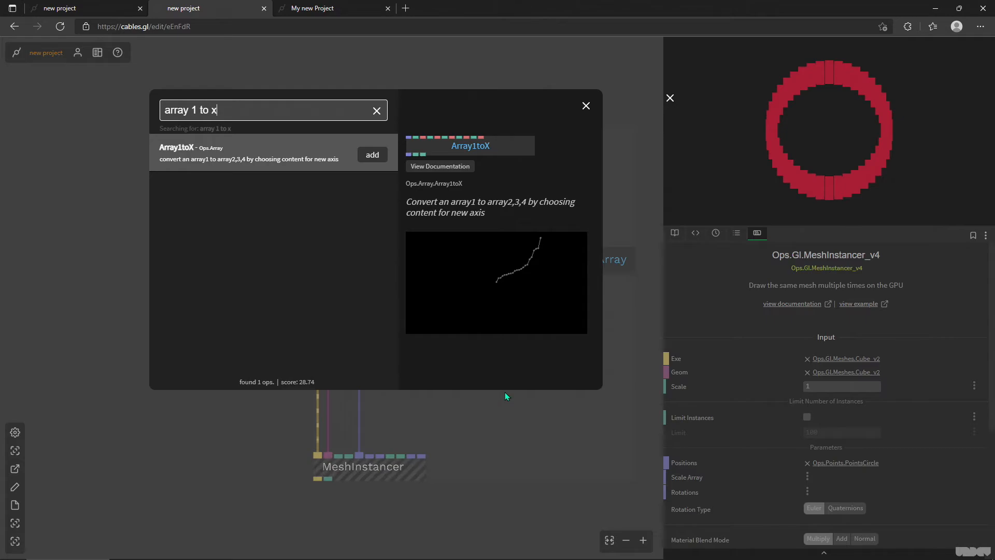
{"action": "key", "text": "Return"}
{"action": "left_click_drag", "start_coordinate": [518, 403], "coordinate": [529, 382]}
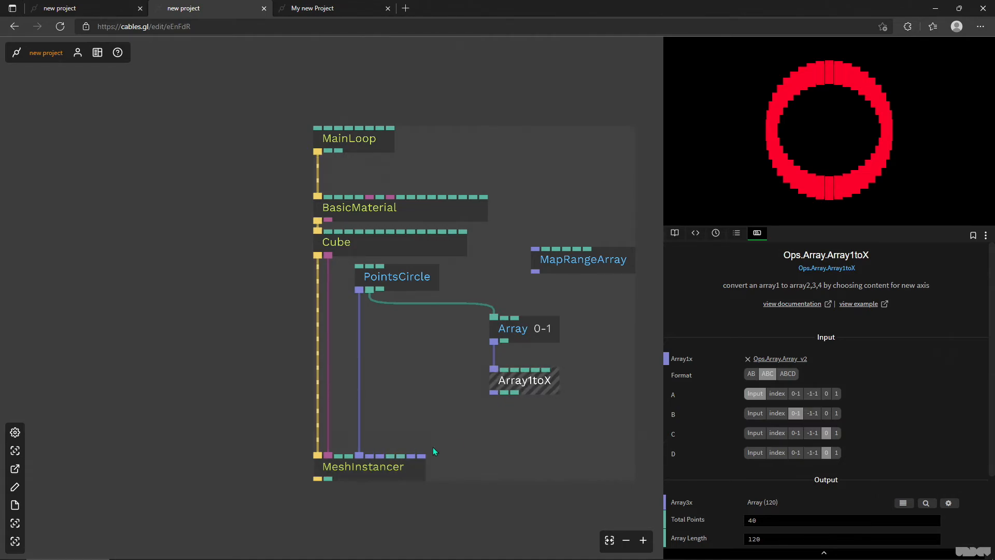
- Set A and B of Array1toX to 0 and connect its Array3x output to MeshInstancer's rotations input
{"action": "left_click", "coordinate": [827, 413]}
{"action": "left_click", "coordinate": [827, 394]}
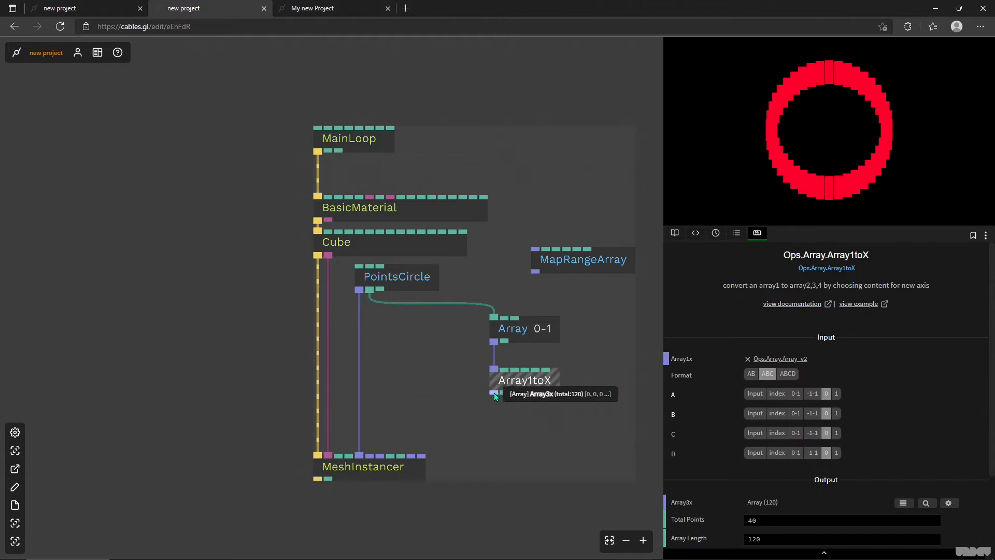
{"action": "left_click_drag", "start_coordinate": [494, 393], "coordinate": [381, 456]}
{"action": "left_click_drag", "start_coordinate": [529, 381], "coordinate": [524, 394]}
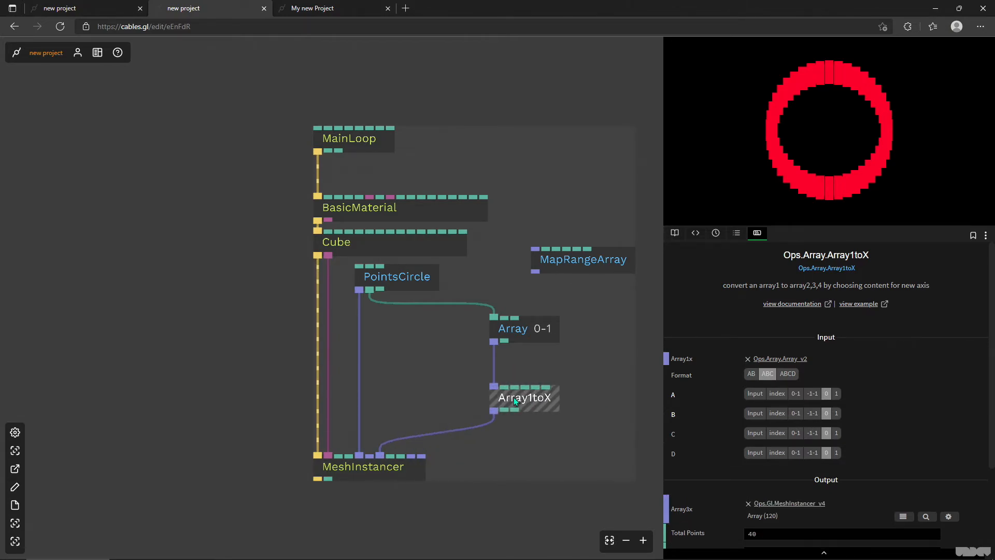
- Set C of Array1toX to Input so the array values feed the third rotation axis
{"action": "left_click", "coordinate": [529, 332]}
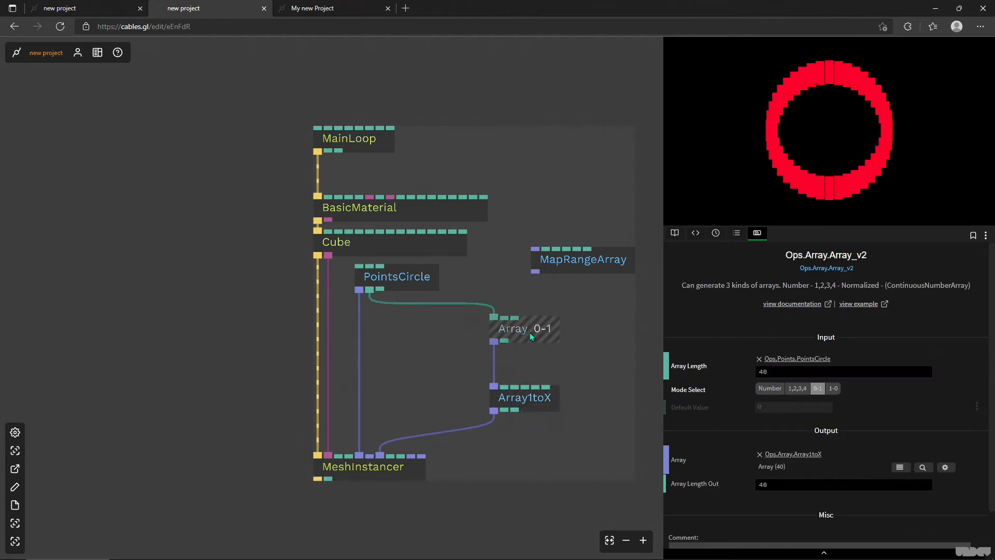
{"action": "left_click", "coordinate": [536, 400]}
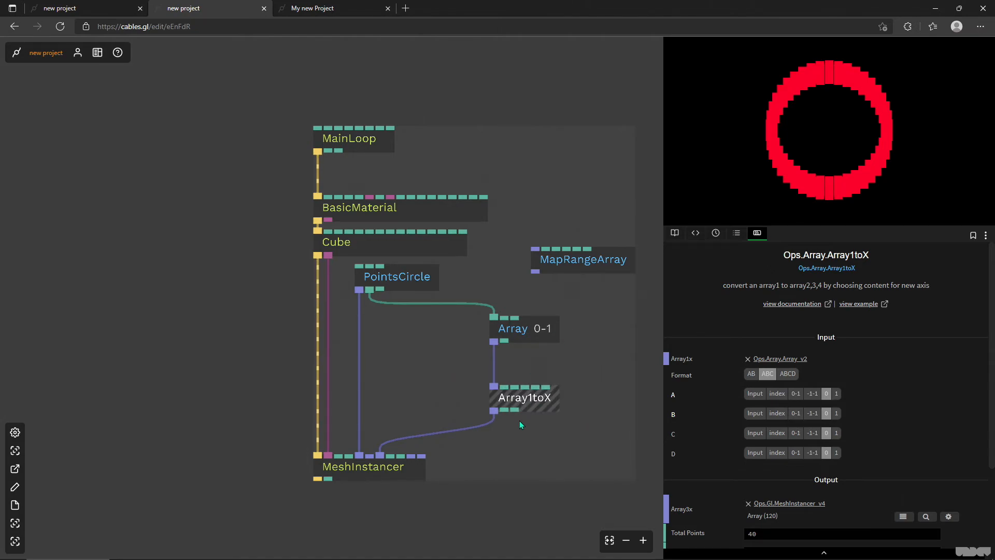
{"action": "left_click", "coordinate": [754, 434]}
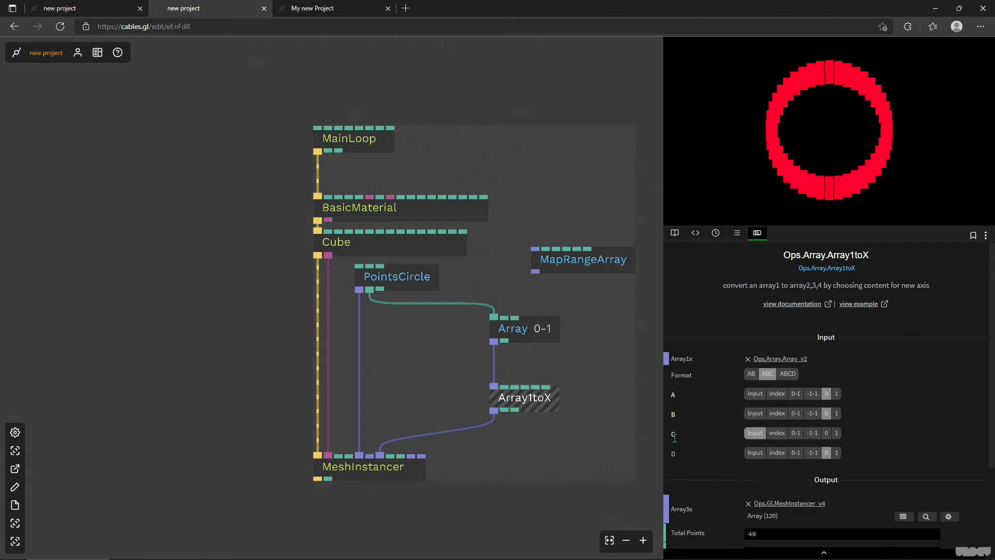
- Space out MeshInstancer and Array1toX, and insert MapRangeArray into the connection between Array and Array1toX
{"action": "left_click", "coordinate": [522, 330]}
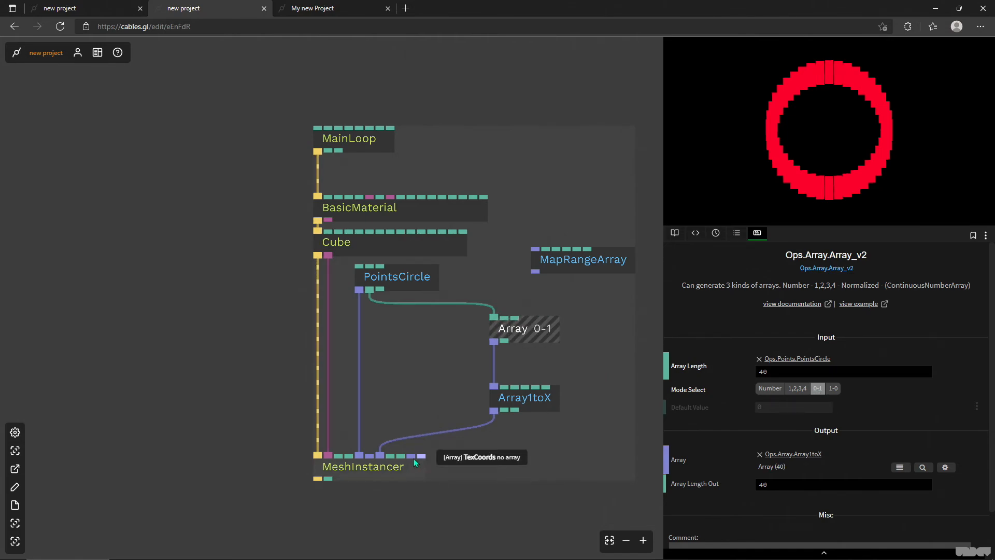
{"action": "left_click_drag", "start_coordinate": [393, 472], "coordinate": [393, 489]}
{"action": "left_click_drag", "start_coordinate": [575, 259], "coordinate": [626, 375]}
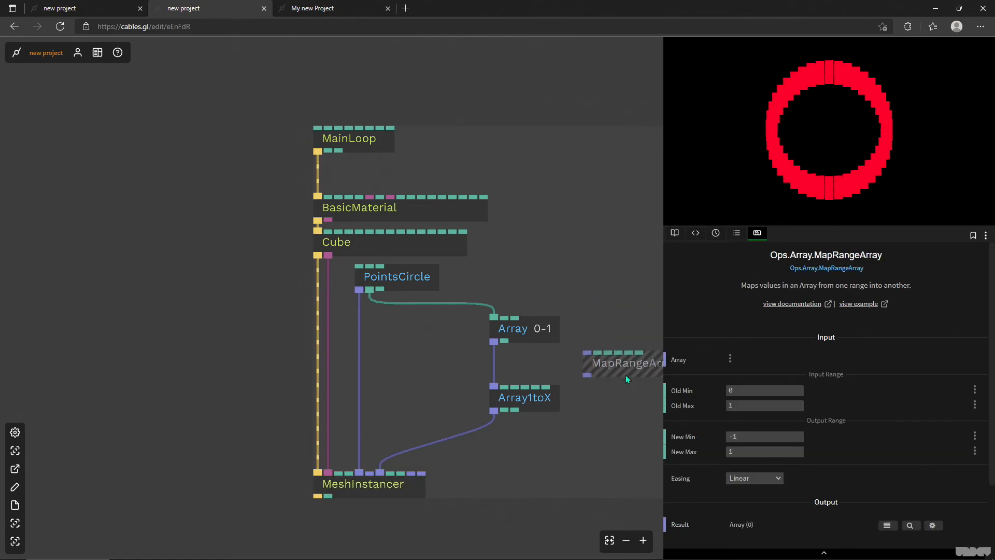
{"action": "left_click_drag", "start_coordinate": [538, 397], "coordinate": [538, 413]}
{"action": "left_click_drag", "start_coordinate": [615, 383], "coordinate": [501, 369]}
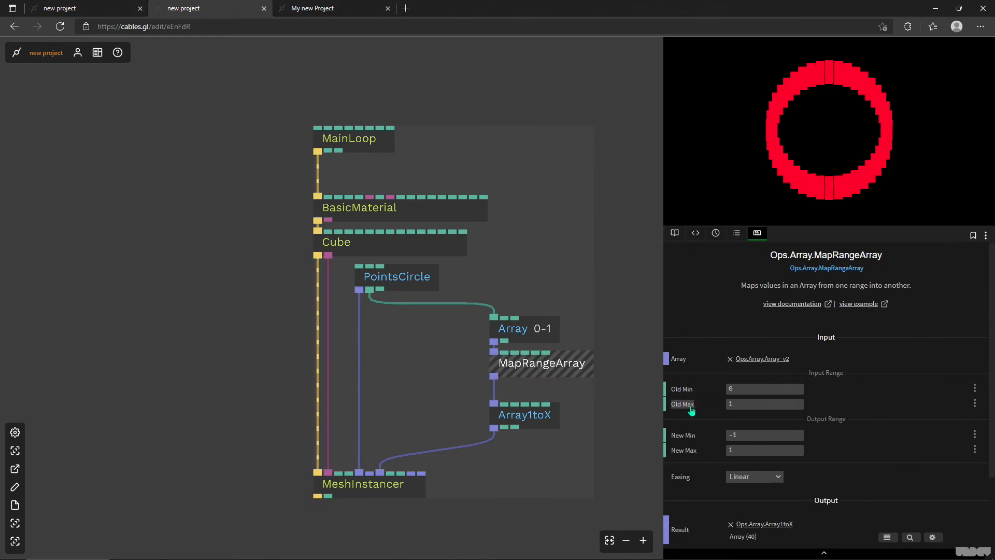
- Set MapRangeArray's output range to New Min 0 and New Max 360, and show the Array1toX parameters
{"action": "left_click", "coordinate": [755, 436]}
{"action": "type", "text": "0"}
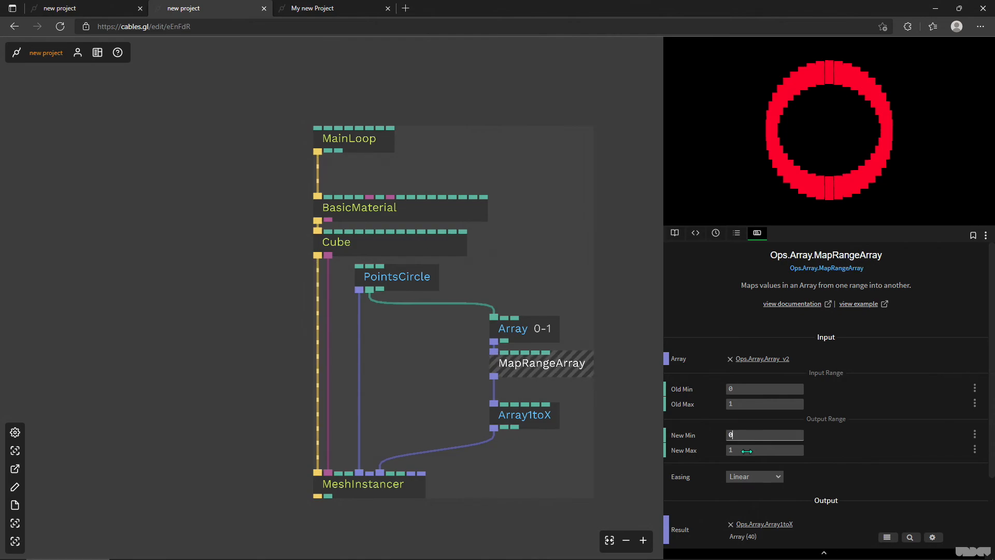
{"action": "left_click", "coordinate": [747, 452]}
{"action": "type", "text": "360"}
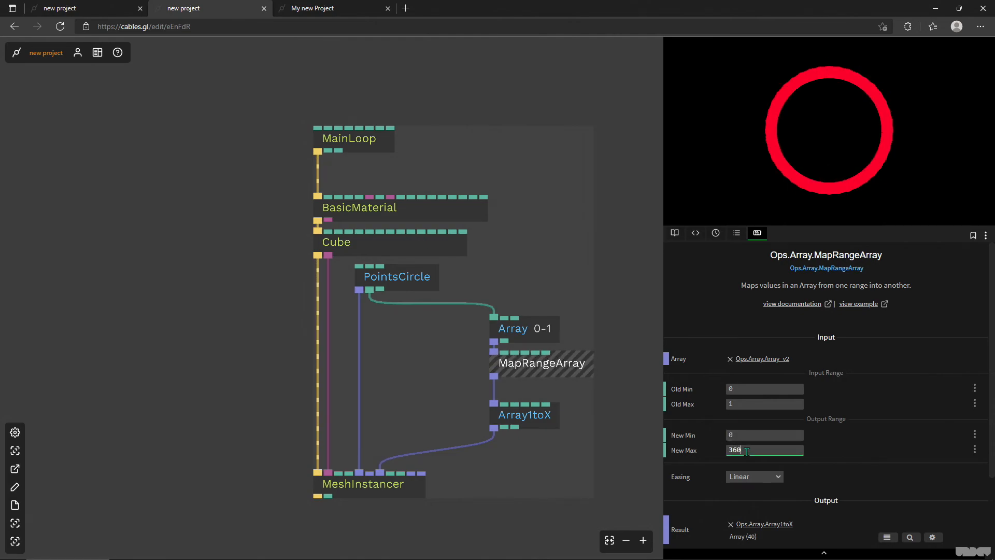
{"action": "left_click", "coordinate": [524, 415]}
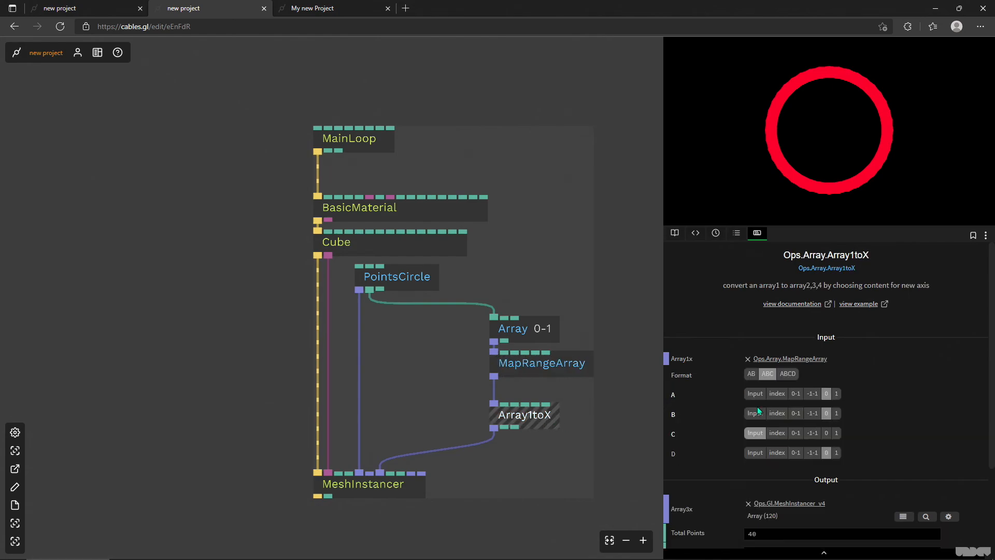
- Reshape the Cube into thin bars with Width 0, Length 1.15 and Height 0.05
{"action": "left_click", "coordinate": [404, 282]}
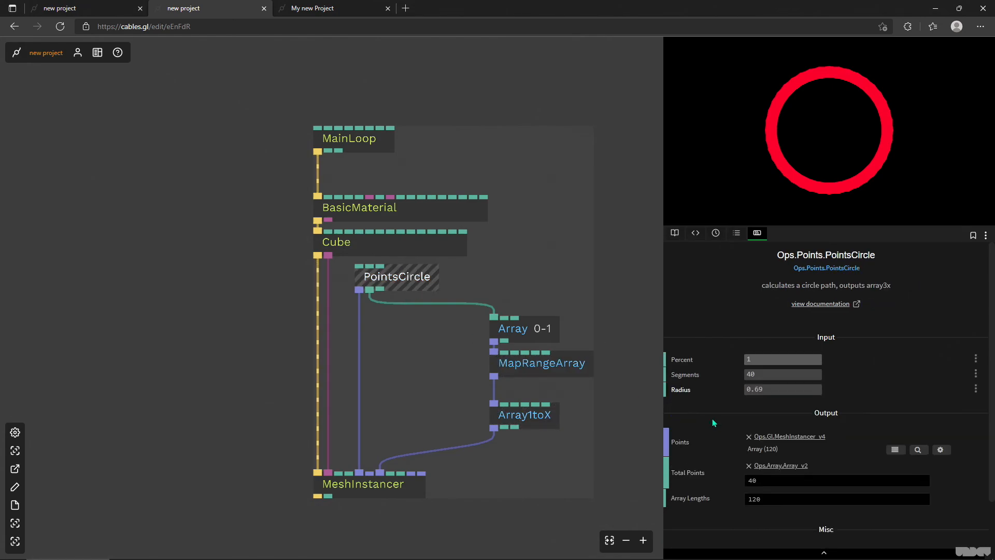
{"action": "left_click", "coordinate": [372, 246]}
{"action": "left_click_drag", "start_coordinate": [778, 434], "coordinate": [767, 434]}
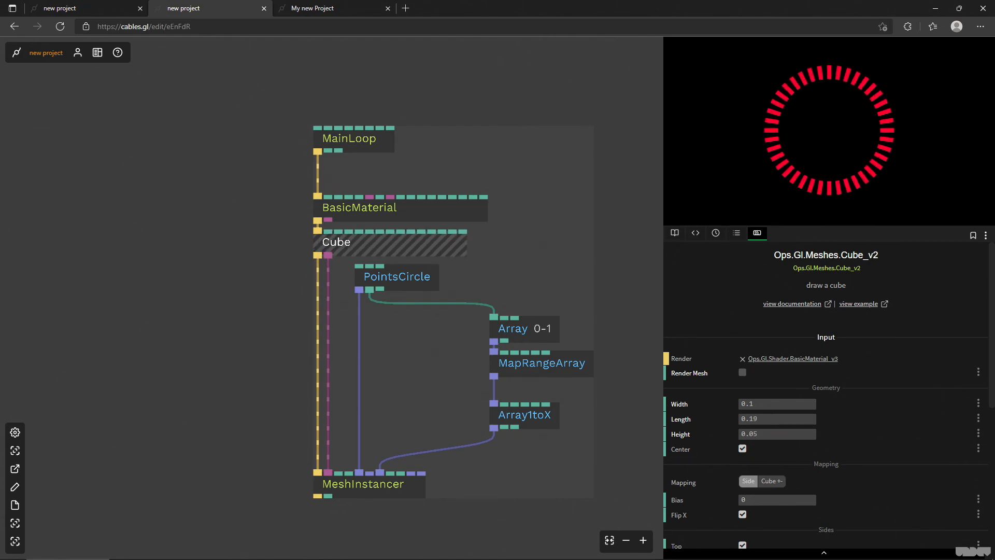
{"action": "mouse_move", "coordinate": [777, 419]}
{"action": "left_mouse_down"}
{"action": "mouse_move", "coordinate": [827, 419]}
{"action": "mouse_move", "coordinate": [772, 404]}
{"action": "left_mouse_up"}
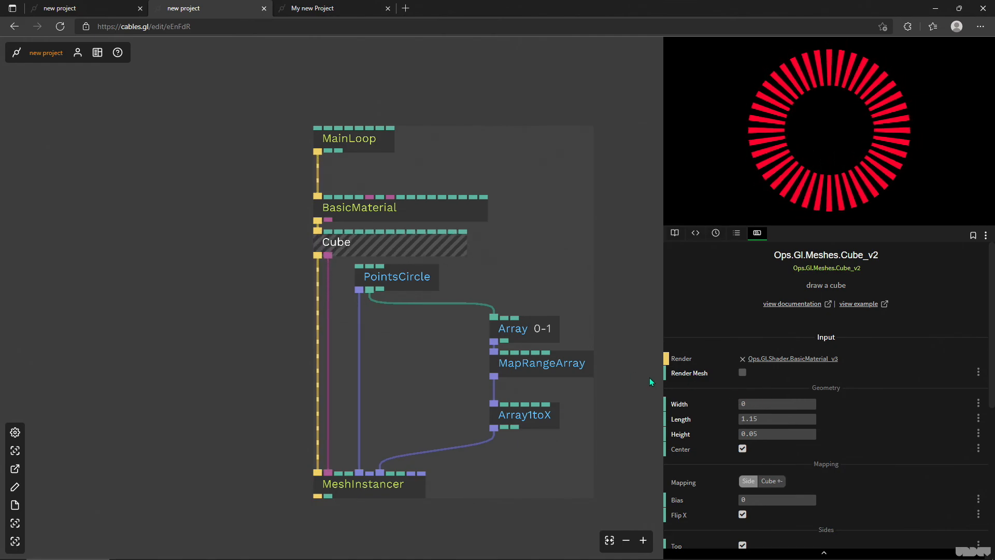
- Set PointsCircle's Segments to 6 and move MapRangeArray down, away from Array
{"action": "left_click", "coordinate": [400, 279]}
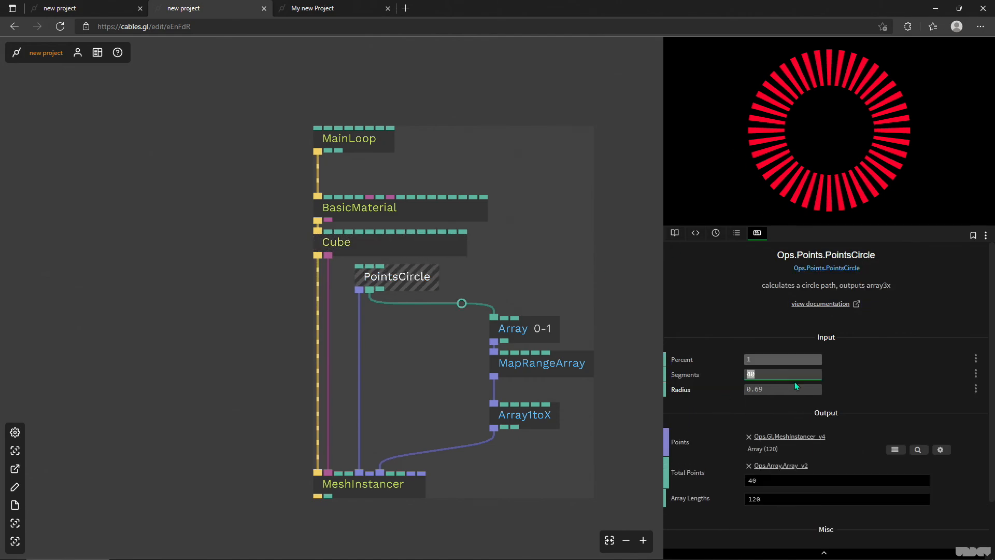
{"action": "type", "text": "6"}
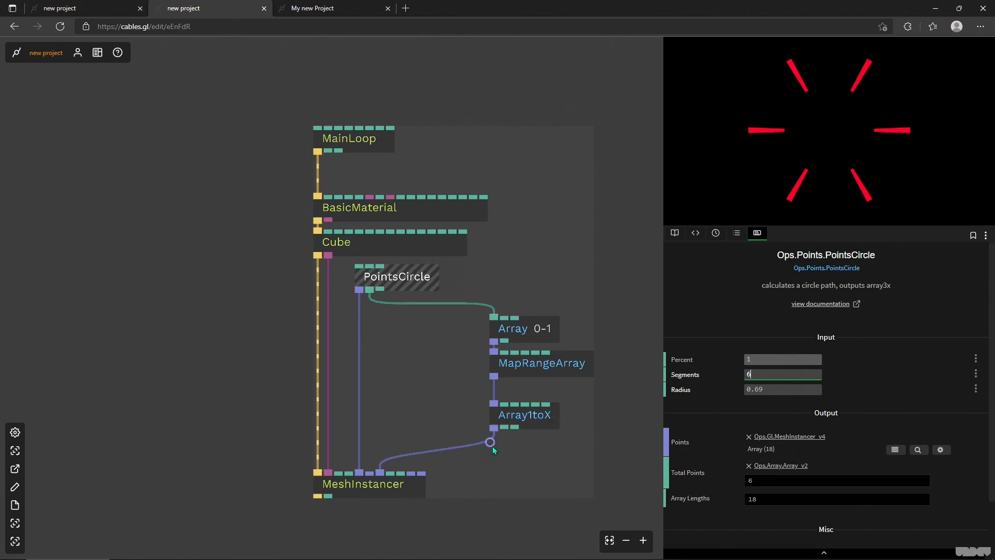
{"action": "left_click", "coordinate": [545, 368]}
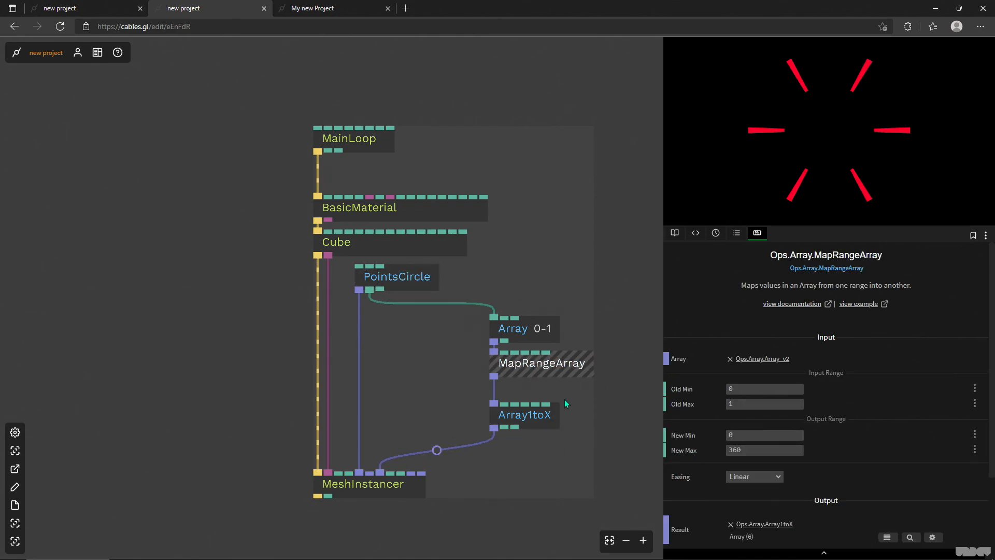
{"action": "left_click_drag", "start_coordinate": [564, 365], "coordinate": [564, 372]}
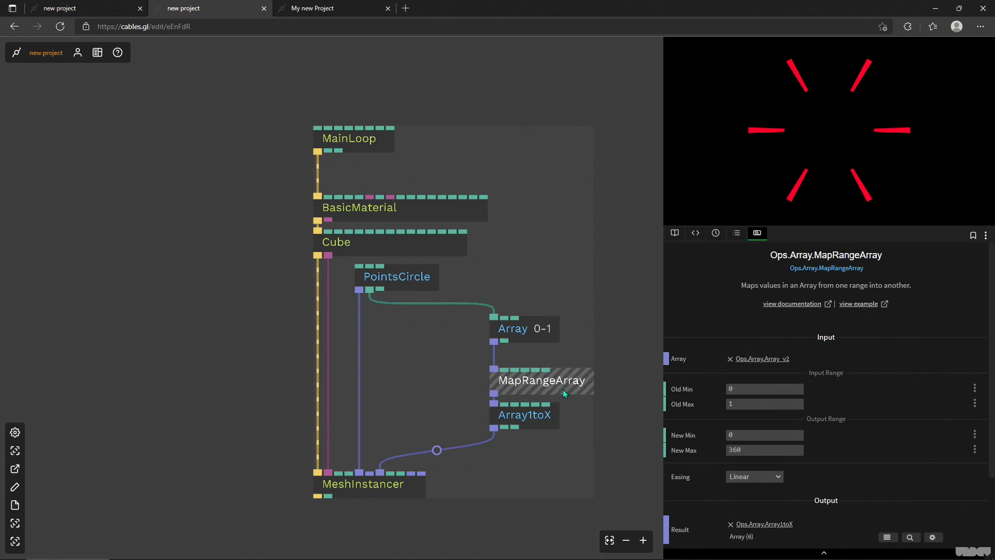
- Review the PointsPlane and golden circle example projects, and return to the rebuilt circle patch
{"action": "left_click", "coordinate": [408, 279]}
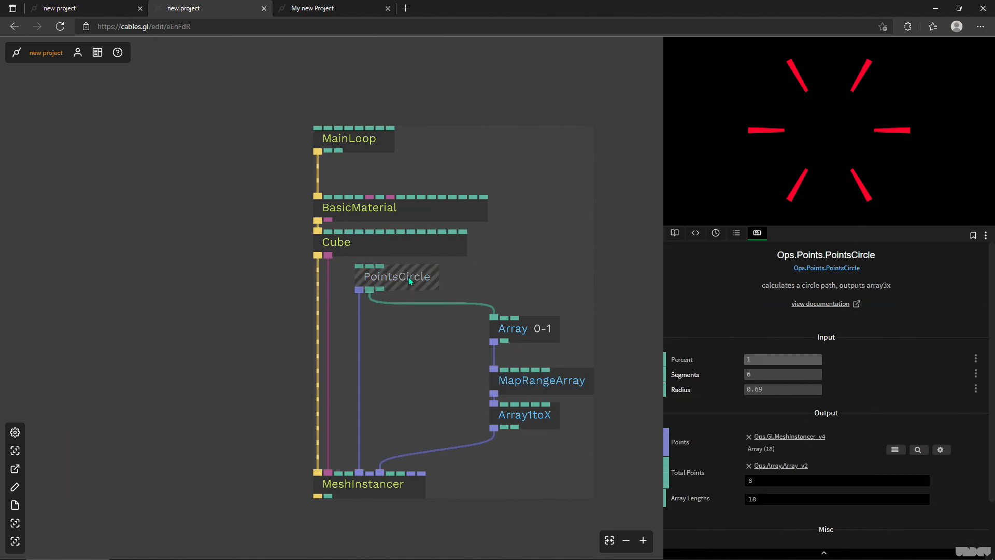
{"action": "left_click", "coordinate": [321, 9]}
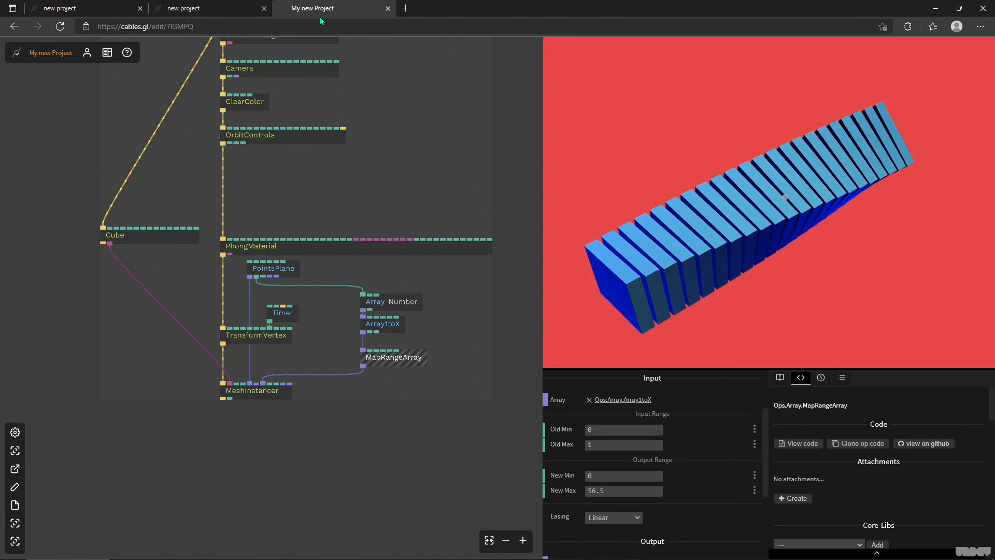
{"action": "left_click", "coordinate": [101, 12]}
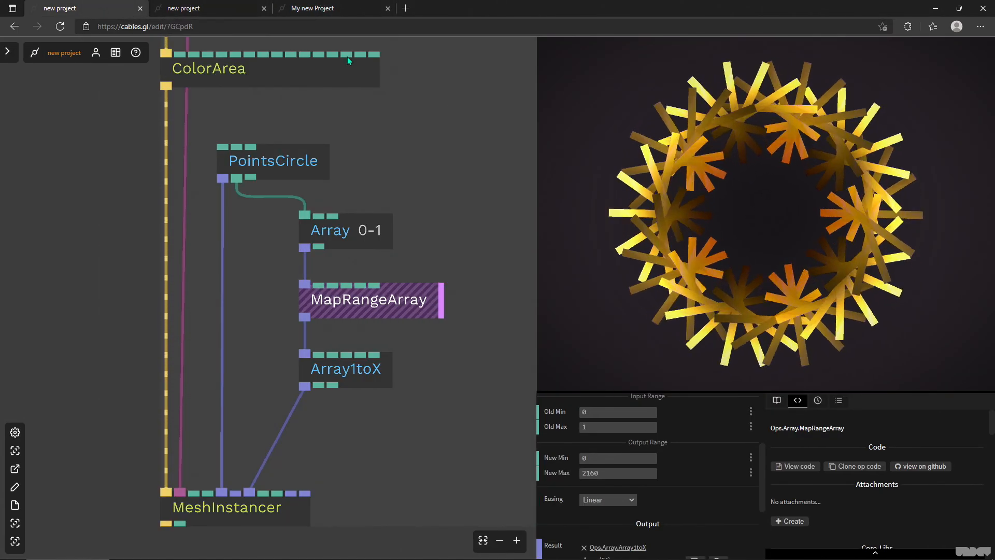
{"action": "left_click", "coordinate": [215, 8]}
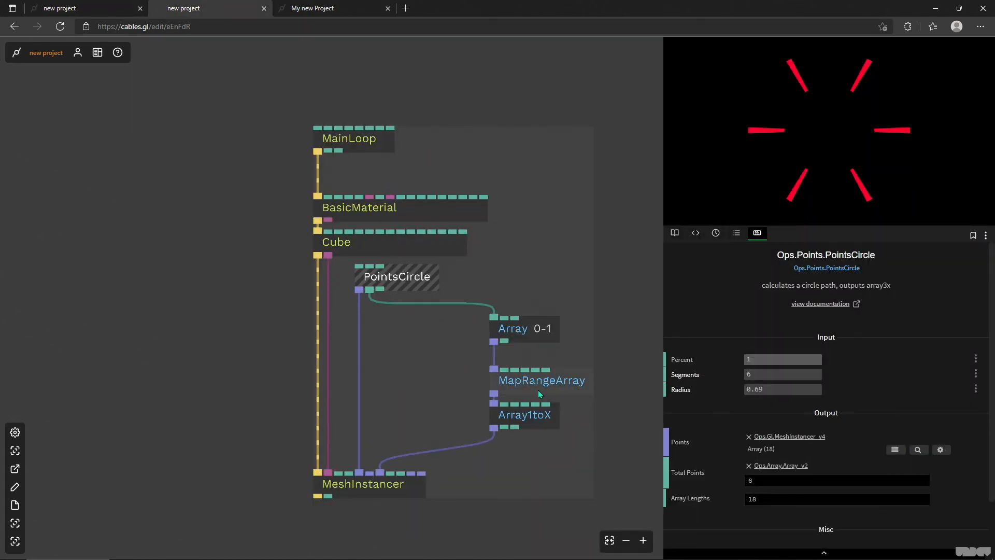
- Move Array1toX down to leave a gap below MapRangeArray and show its parameters
{"action": "left_click", "coordinate": [526, 424]}
{"action": "left_click_drag", "start_coordinate": [528, 431], "coordinate": [536, 436]}
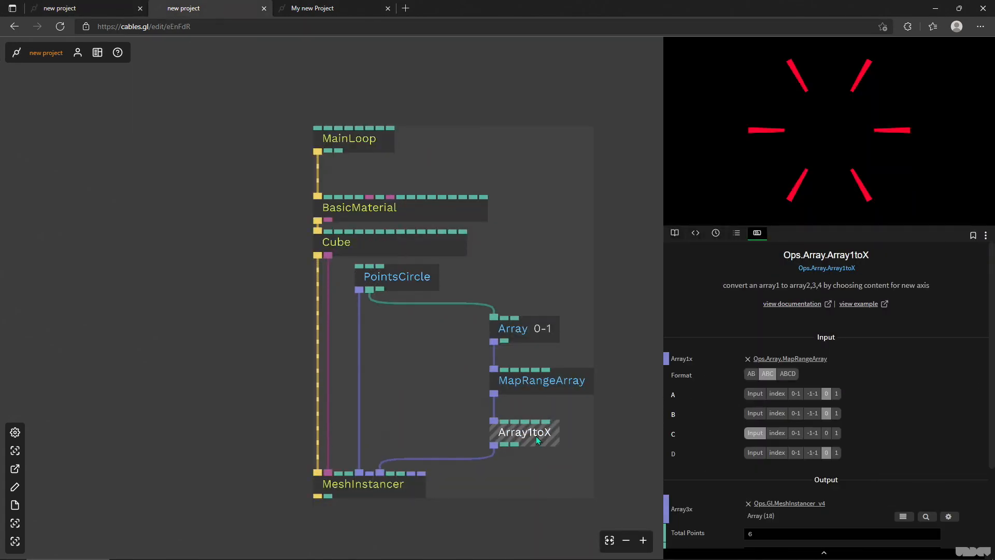